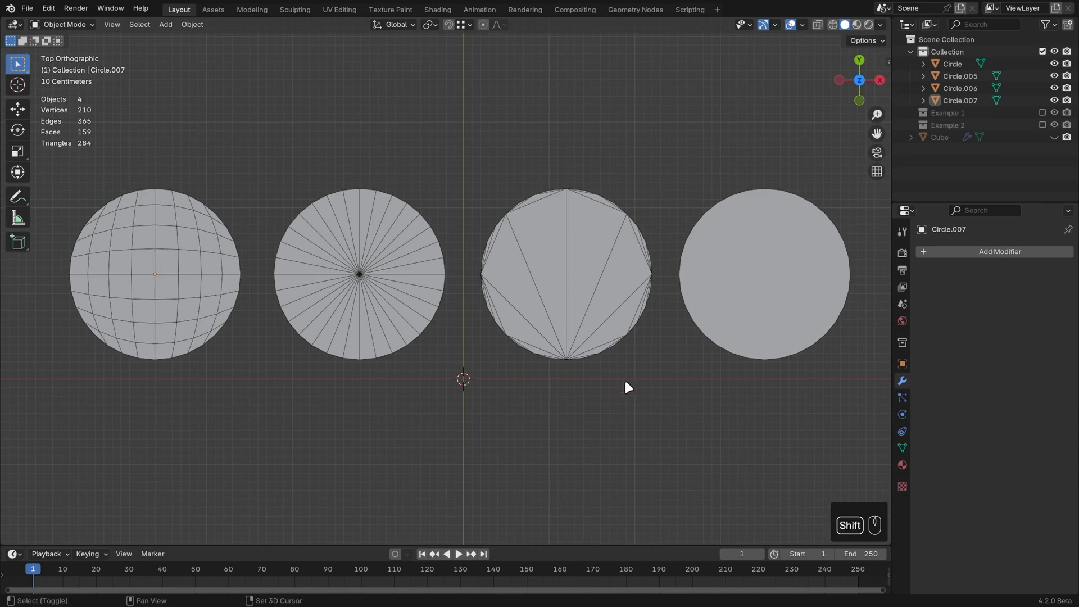
# Step: Show the Example 1 collection alongside the four differently filled circles
pyautogui.keyDown('shift'); pyautogui.moveTo(624, 382); pyautogui.dragTo(629, 372, button='middle'); pyautogui.keyUp('shift')
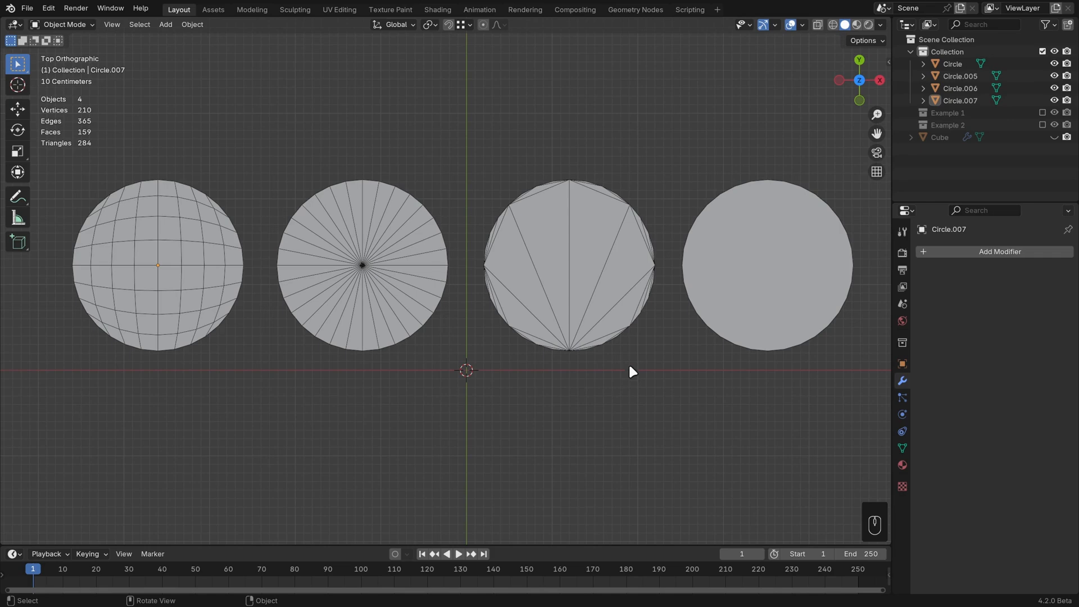
pyautogui.click(1042, 112)
pyautogui.scroll(-2, 547, 414)
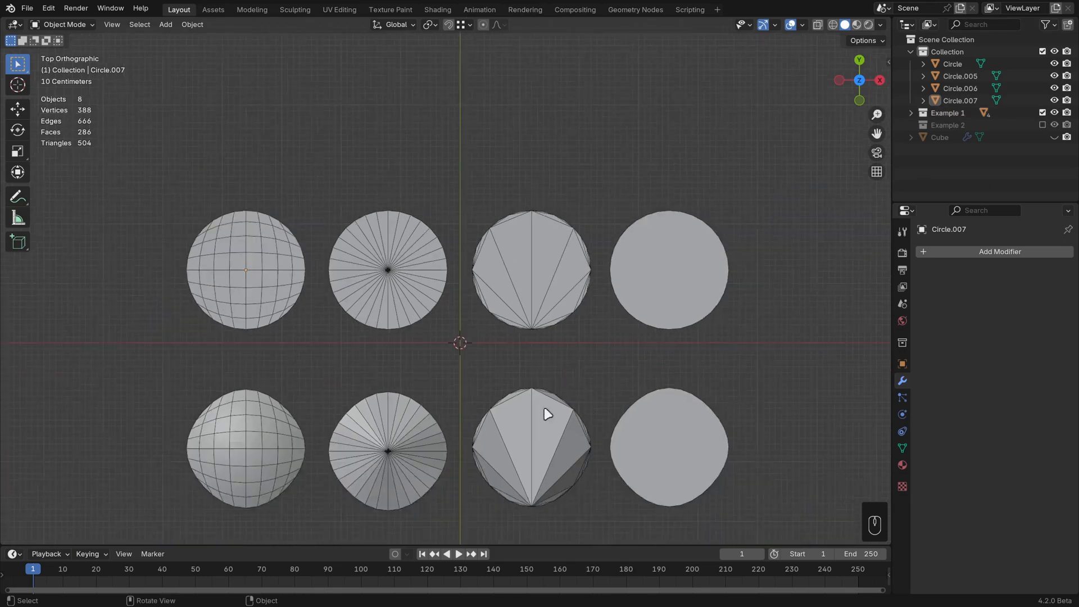
# Step: Select the twisted grid-filled circle to inspect its Simple Deform twist modifier
pyautogui.moveTo(547, 414); pyautogui.dragTo(551, 362, button='middle')
pyautogui.click(313, 487)
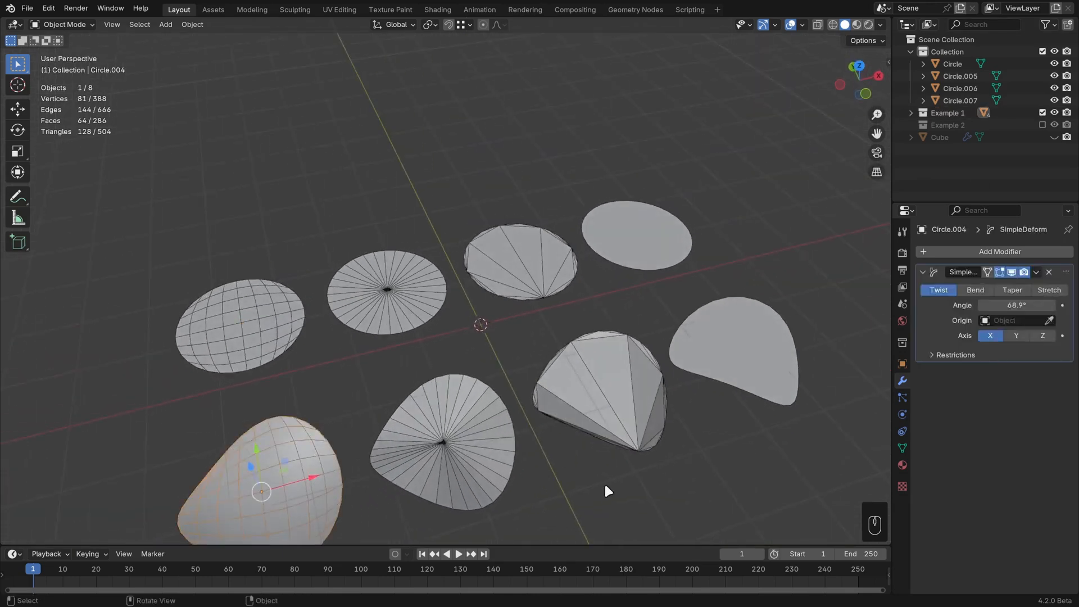
pyautogui.keyDown('shift'); pyautogui.moveTo(605, 475); pyautogui.dragTo(602, 413, button='middle'); pyautogui.keyUp('shift')
pyautogui.click(624, 427)
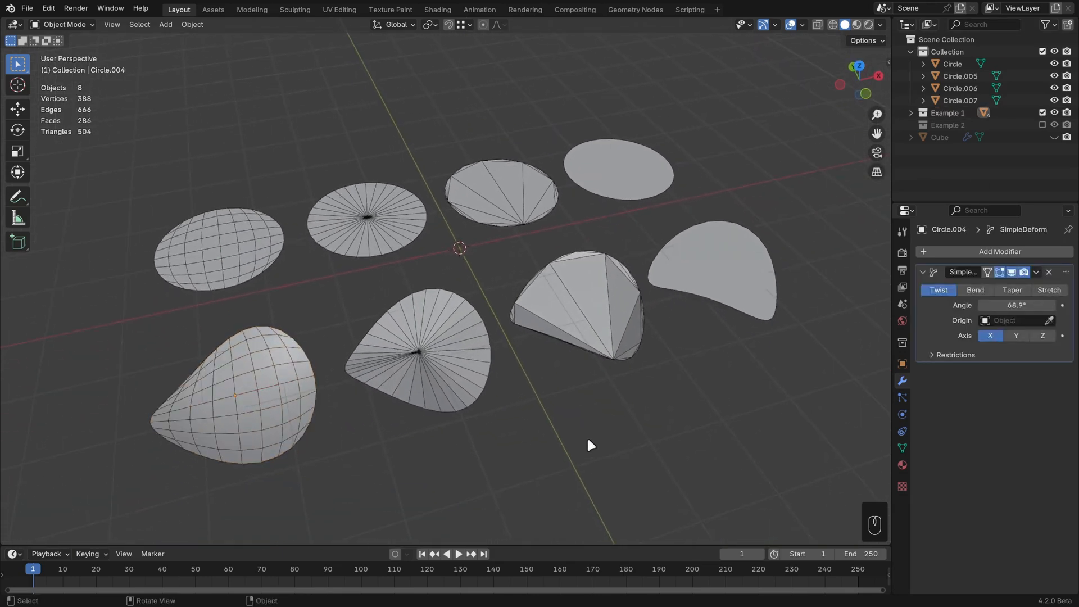
# Step: Orbit and zoom around the twisted Example 1 copies to compare how each fill topology deforms
pyautogui.keyDown('shift'); pyautogui.moveTo(453, 448); pyautogui.dragTo(521, 418, button='middle'); pyautogui.keyUp('shift')
pyautogui.scroll(1, 522, 418)
pyautogui.moveTo(369, 428); pyautogui.dragTo(623, 378, button='middle')
pyautogui.scroll(1, 480, 392)
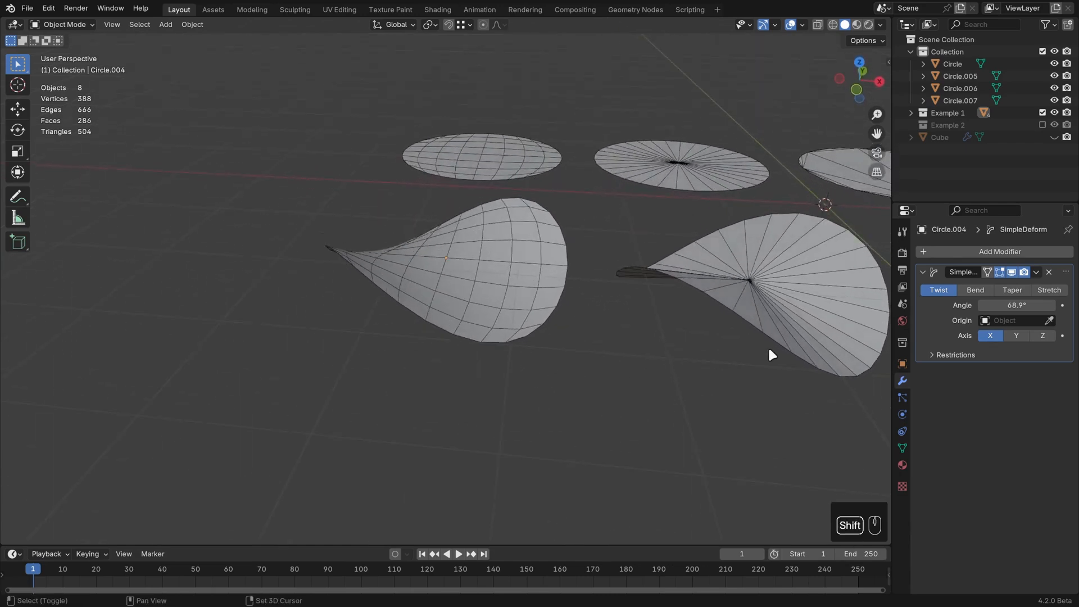
pyautogui.keyDown('shift'); pyautogui.moveTo(769, 351); pyautogui.dragTo(625, 332, button='middle'); pyautogui.keyUp('shift')
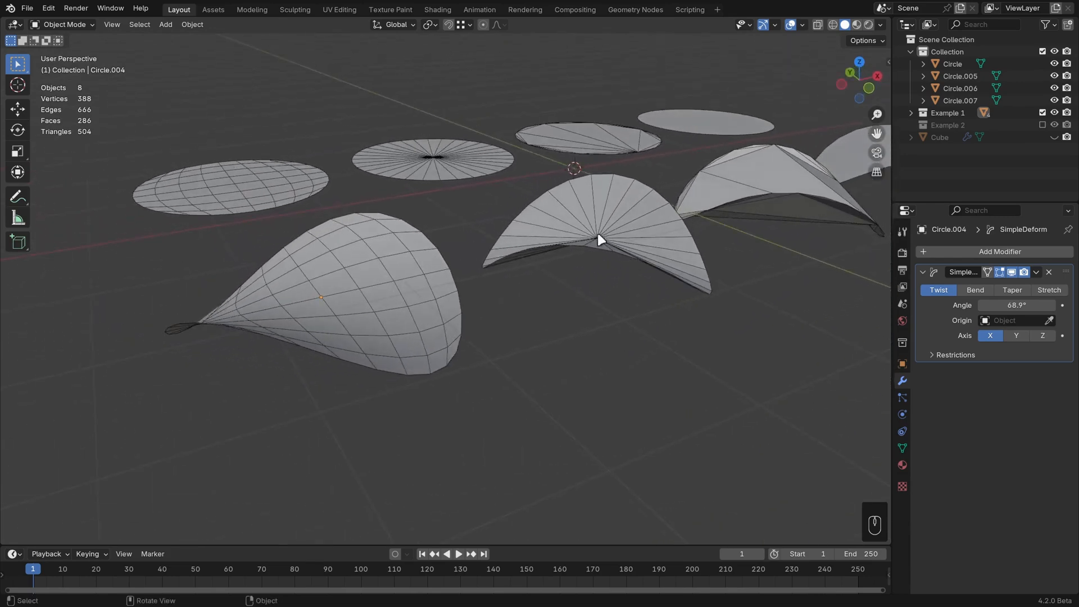
pyautogui.moveTo(600, 240); pyautogui.dragTo(616, 268, button='middle')
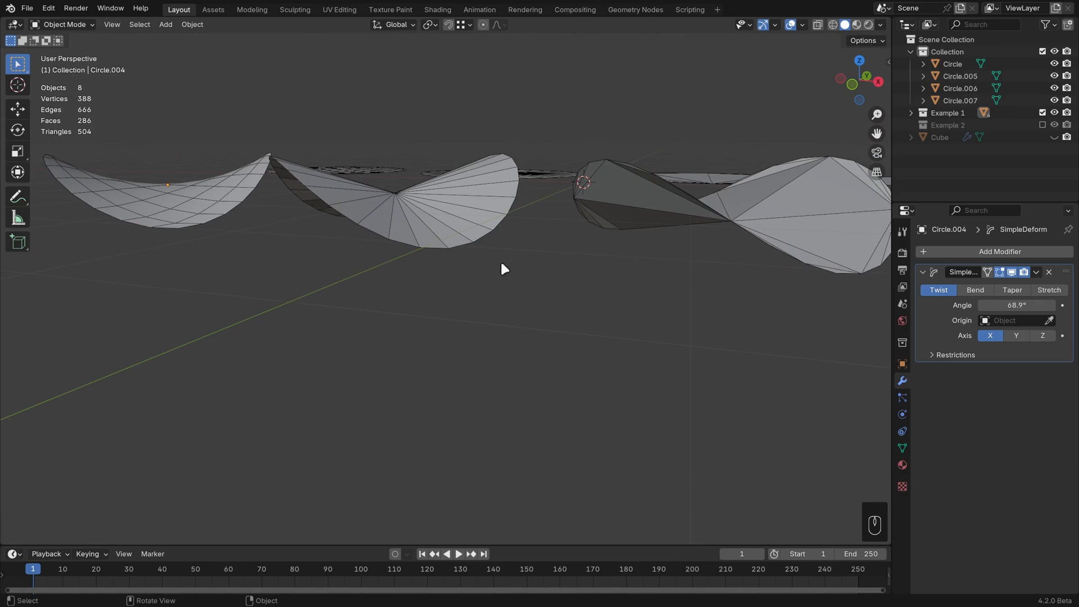
pyautogui.moveTo(504, 270); pyautogui.dragTo(514, 306, button='middle')
pyautogui.scroll(-2, 373, 337)
pyautogui.keyDown('shift'); pyautogui.moveTo(373, 335); pyautogui.dragTo(512, 375, button='middle'); pyautogui.keyUp('shift')
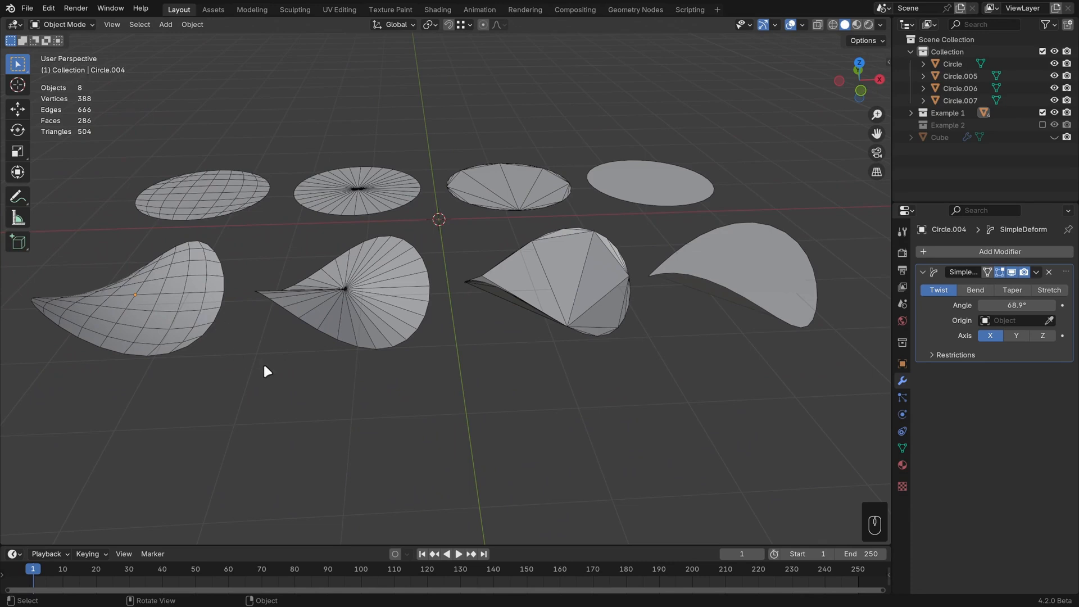
pyautogui.moveTo(264, 367); pyautogui.dragTo(279, 366, button='middle')
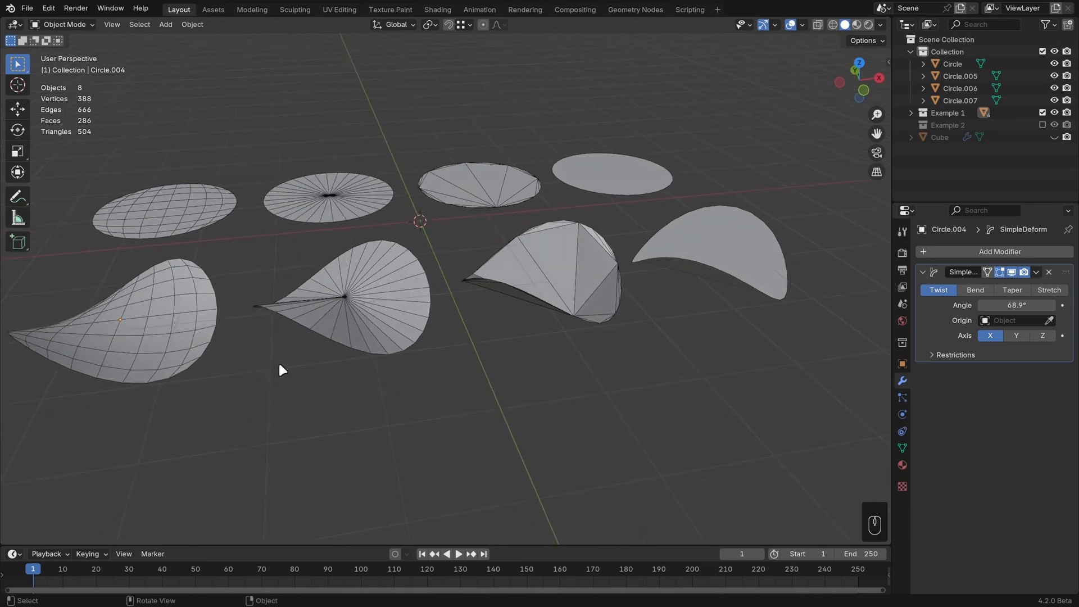
pyautogui.click(206, 346)
pyautogui.keyDown('shift'); pyautogui.moveTo(405, 366); pyautogui.dragTo(431, 366, button='middle'); pyautogui.keyUp('shift')
pyautogui.click(431, 368)
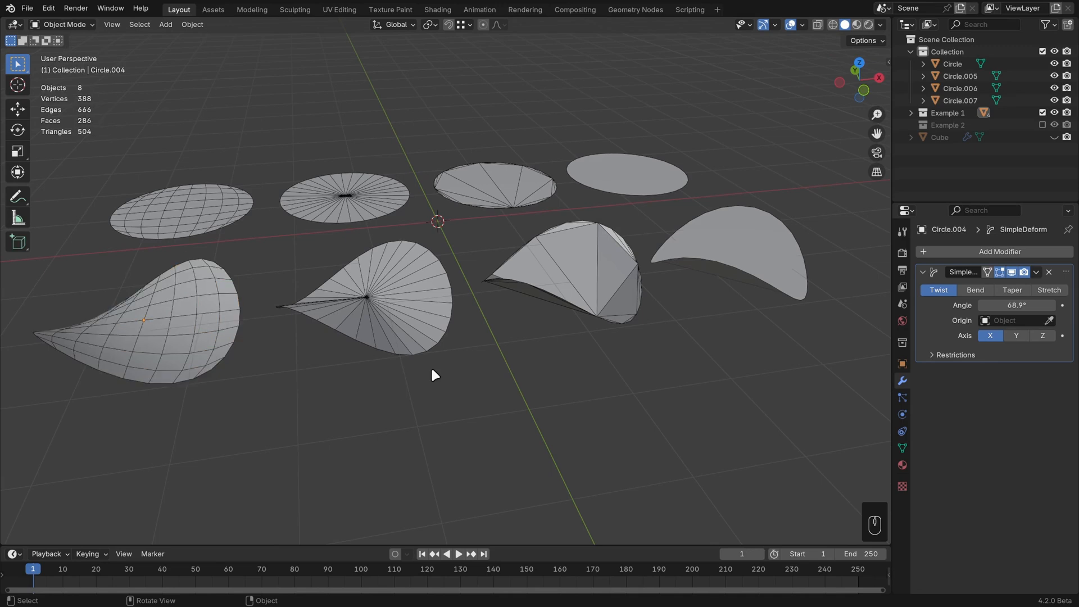
# Step: Hide the Example 1 collection and show the Example 2 collection instead
pyautogui.click(1042, 112)
pyautogui.click(1042, 124)
pyautogui.moveTo(588, 309); pyautogui.dragTo(368, 409, button='middle')
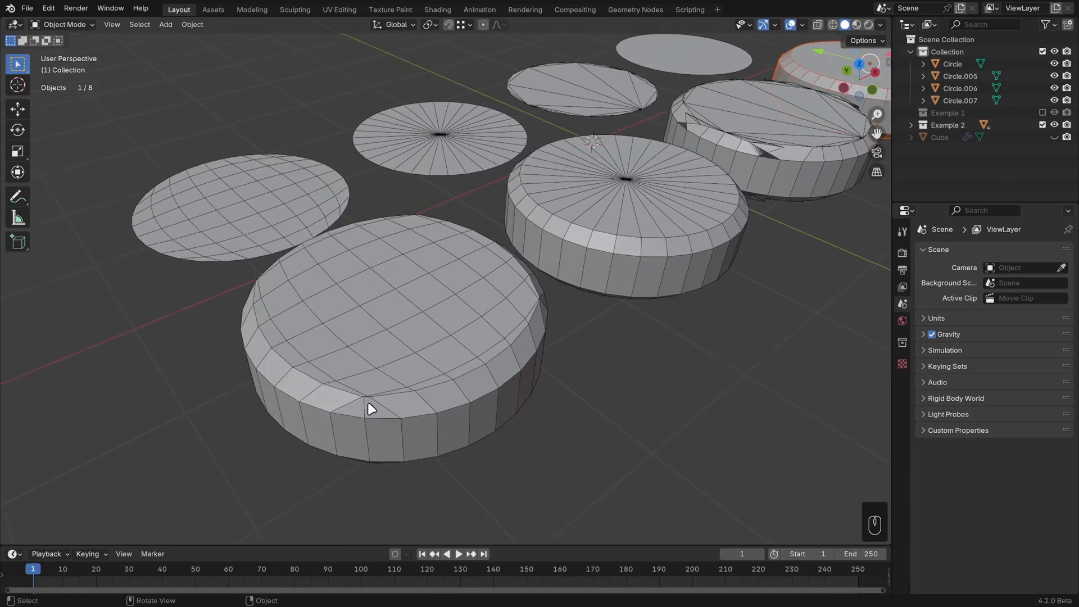
# Step: Examine the extruded Example 2 disks and their edge shading from several angles
pyautogui.moveTo(462, 373)
pyautogui.mouseDown(button='middle')
pyautogui.moveTo(410, 339)
pyautogui.moveTo(450, 337)
pyautogui.moveTo(455, 353)
pyautogui.mouseUp(button='middle')
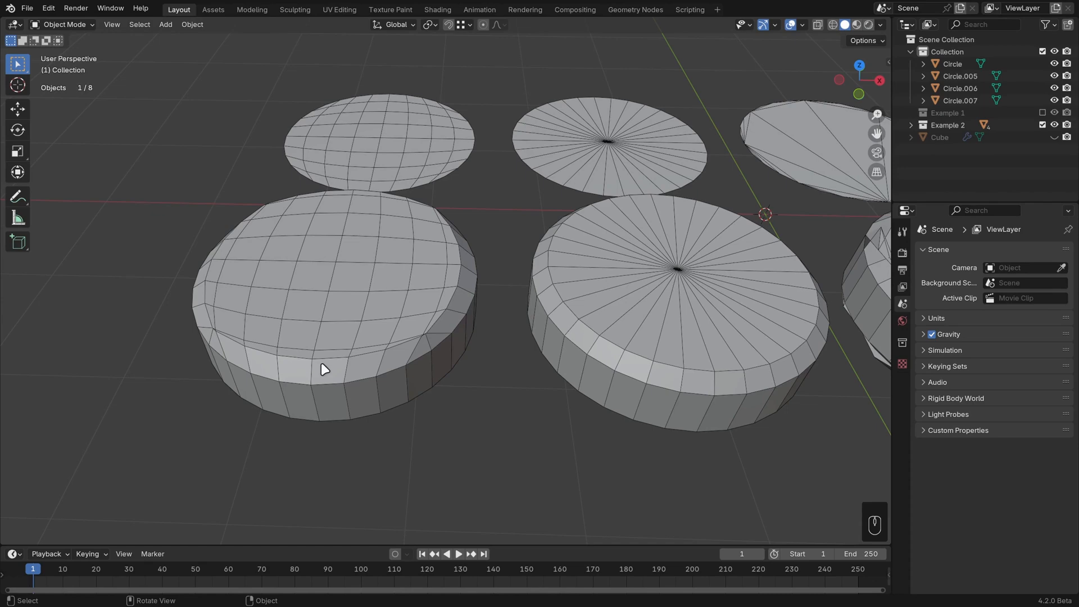
pyautogui.keyDown('shift'); pyautogui.moveTo(782, 339); pyautogui.dragTo(549, 335, button='middle'); pyautogui.keyUp('shift')
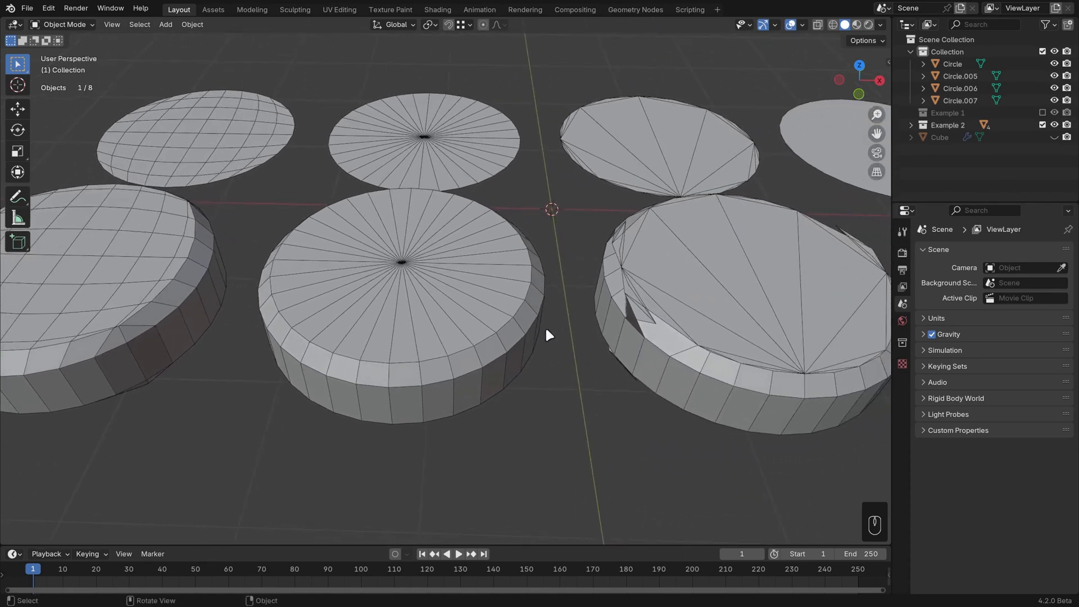
pyautogui.keyDown('shift'); pyautogui.moveTo(730, 320); pyautogui.dragTo(464, 312, button='middle'); pyautogui.keyUp('shift')
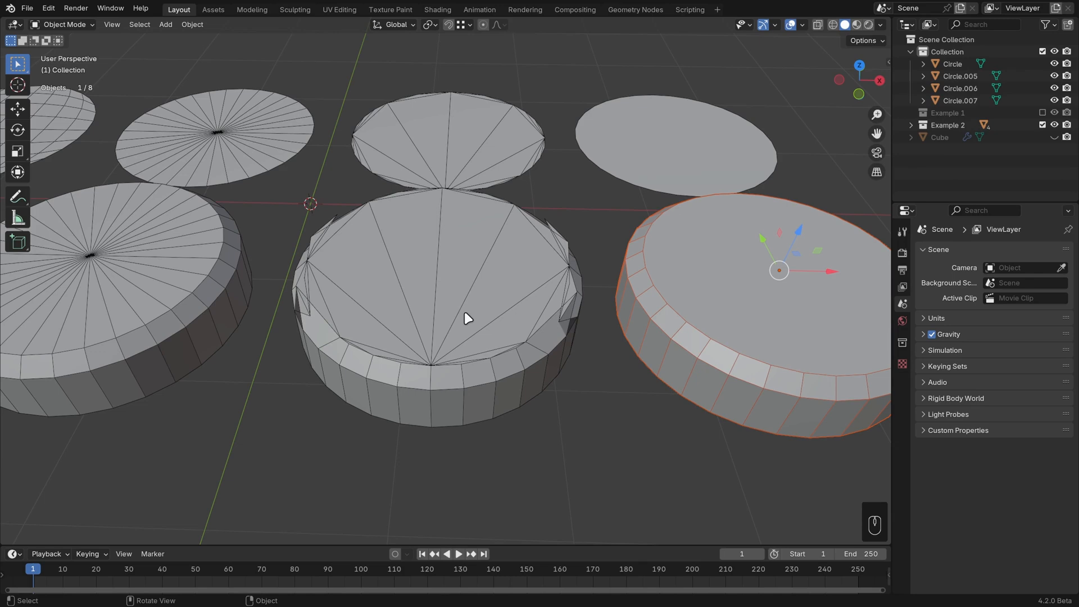
pyautogui.keyDown('shift'); pyautogui.moveTo(650, 332); pyautogui.dragTo(381, 332, button='middle'); pyautogui.keyUp('shift')
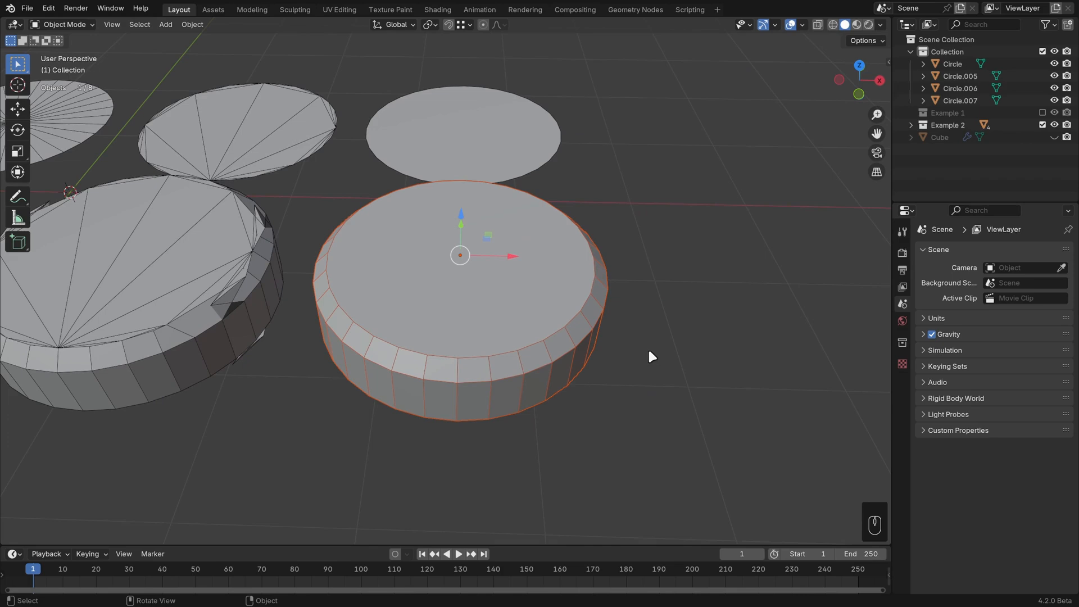
pyautogui.scroll(-3, 648, 351)
pyautogui.keyDown('shift'); pyautogui.moveTo(344, 337); pyautogui.dragTo(714, 353, button='middle'); pyautogui.keyUp('shift')
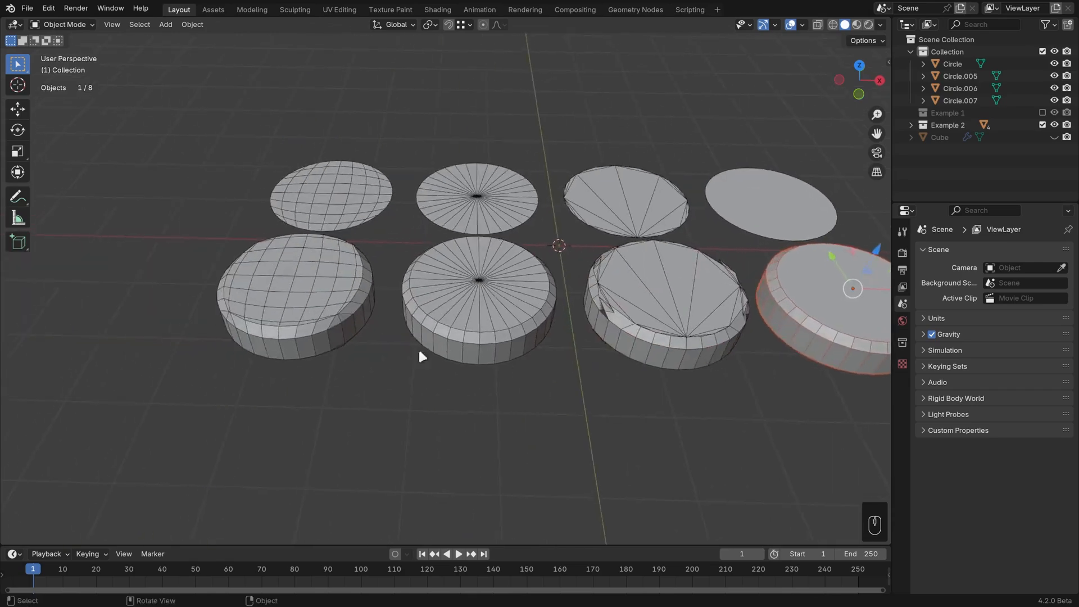
pyautogui.moveTo(387, 344); pyautogui.dragTo(399, 360, button='middle')
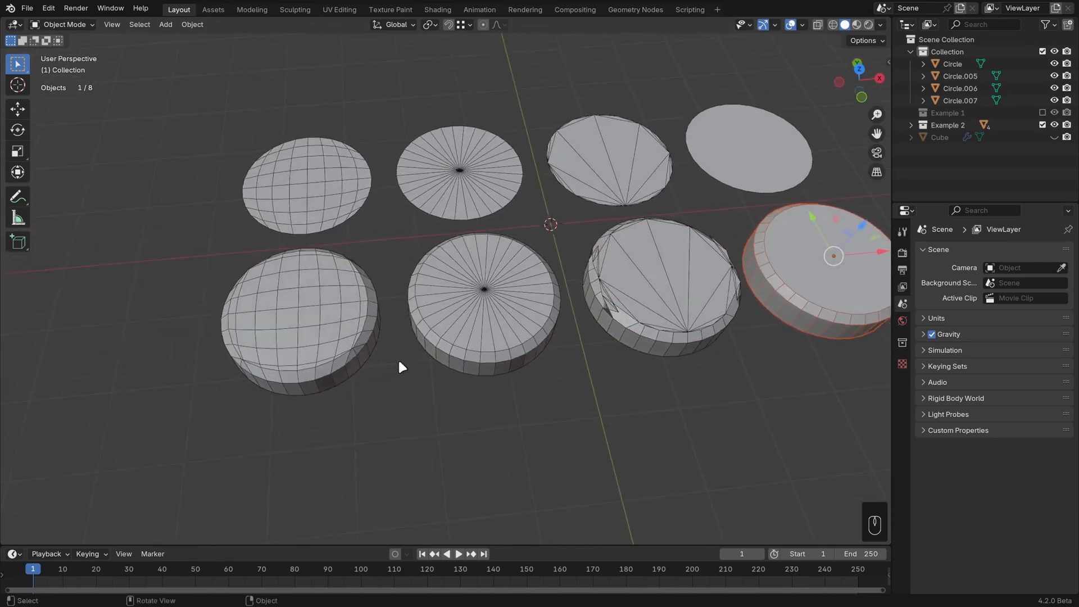
# Step: In Edit Mode on the grid-filled circle, extrude its outer edge in place and scale it outward to 1.232
pyautogui.click(313, 204)
pyautogui.scroll(3, 462, 277)
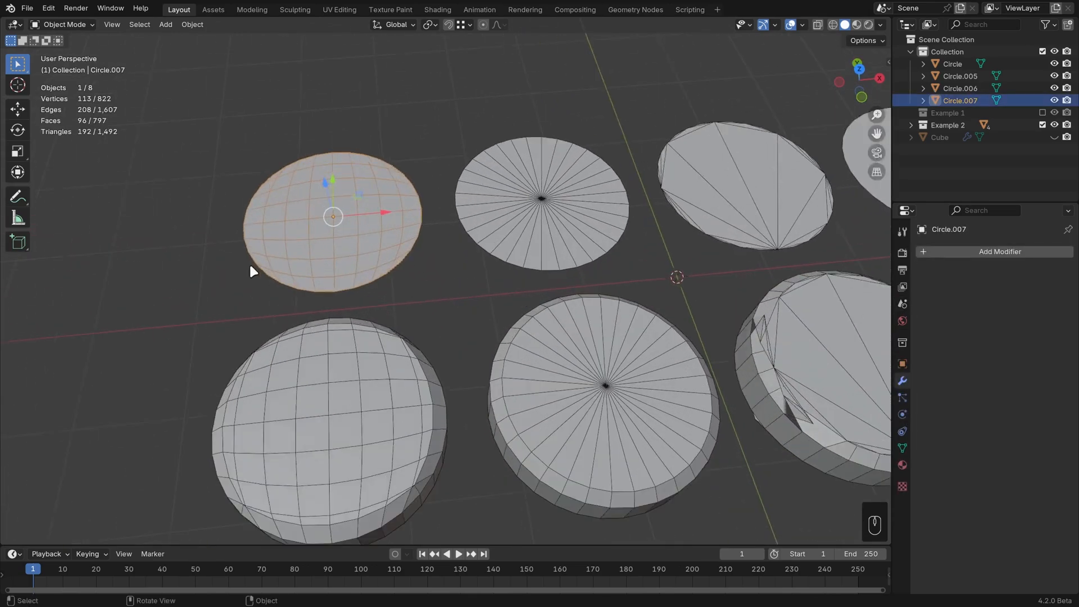
pyautogui.press('Tab')
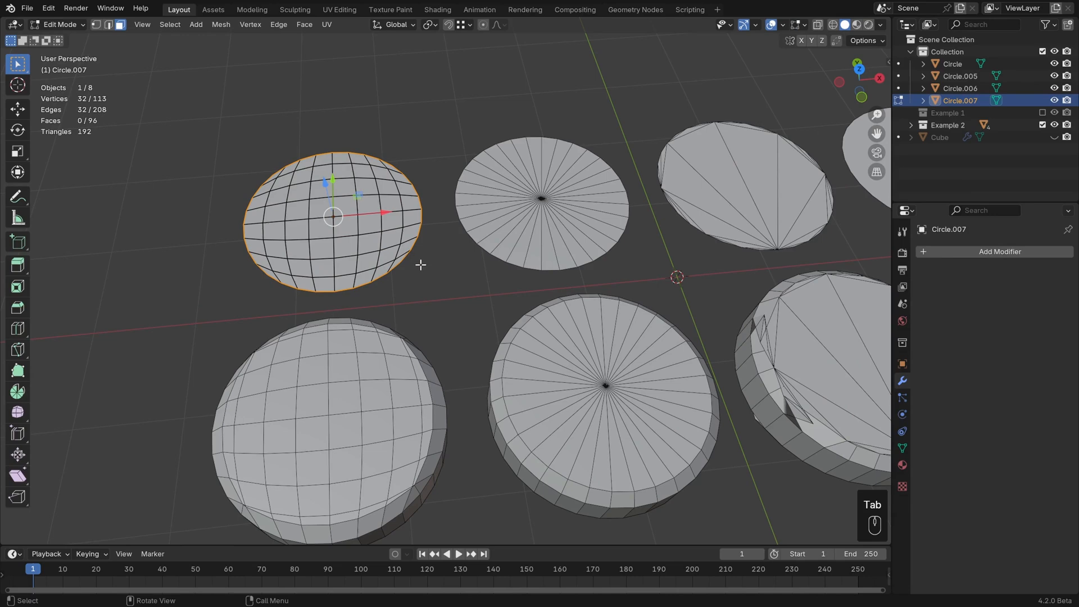
pyautogui.press('e')
pyautogui.rightClick(481, 289)
pyautogui.press('s')
pyautogui.click(513, 300)
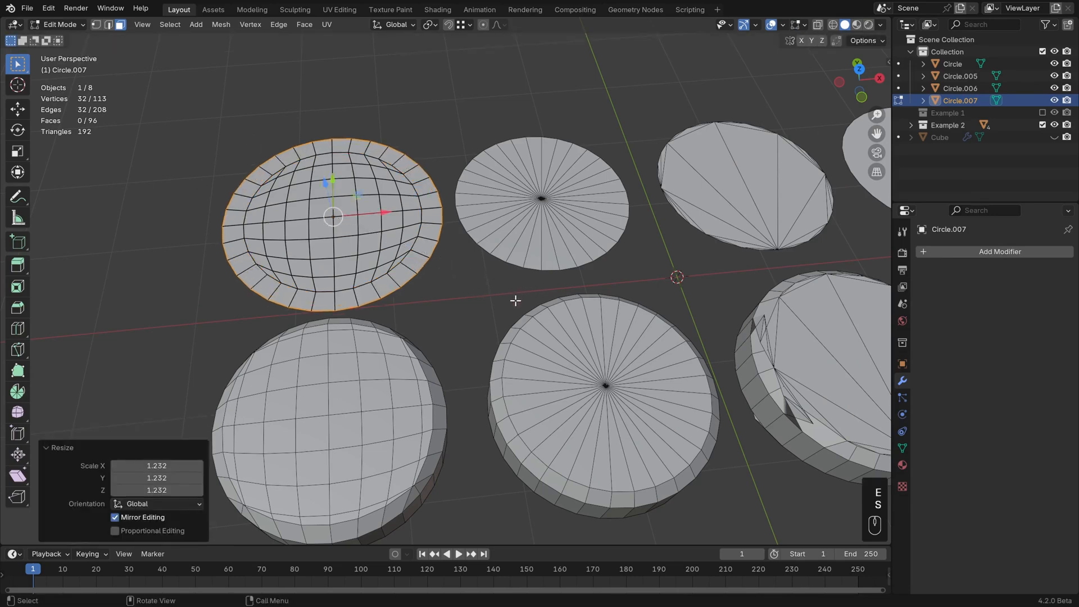
pyautogui.moveTo(513, 302); pyautogui.dragTo(496, 294, button='middle')
# Step: Extrude the new outer rim straight down along Z
pyautogui.press('e')
pyautogui.press('z')
pyautogui.click(480, 328)
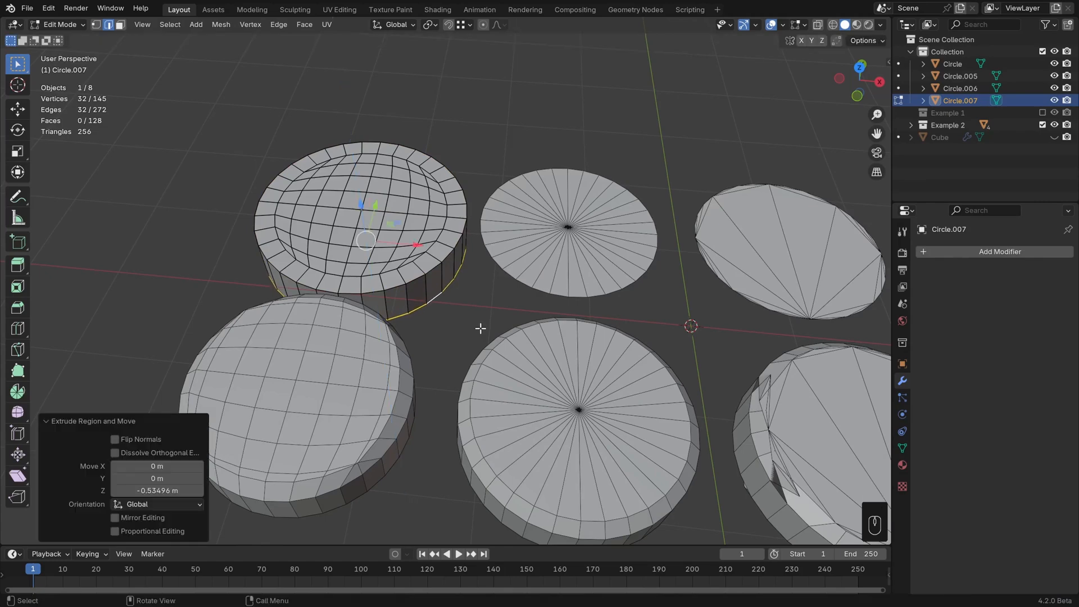
# Step: Undo the extrusions and leave Edit Mode
pyautogui.hotkey('ctrl', 'z')
pyautogui.hotkey('ctrl', 'z')
pyautogui.hotkey('ctrl', 'z')
pyautogui.hotkey('ctrl', 'z')
pyautogui.hotkey('ctrl', 'z')
pyautogui.hotkey('ctrl', 'z')
pyautogui.hotkey('ctrl', 'z')
pyautogui.hotkey('ctrl', 'z')
pyautogui.hotkey('ctrl', 'z')
pyautogui.hotkey('ctrl', 'z')
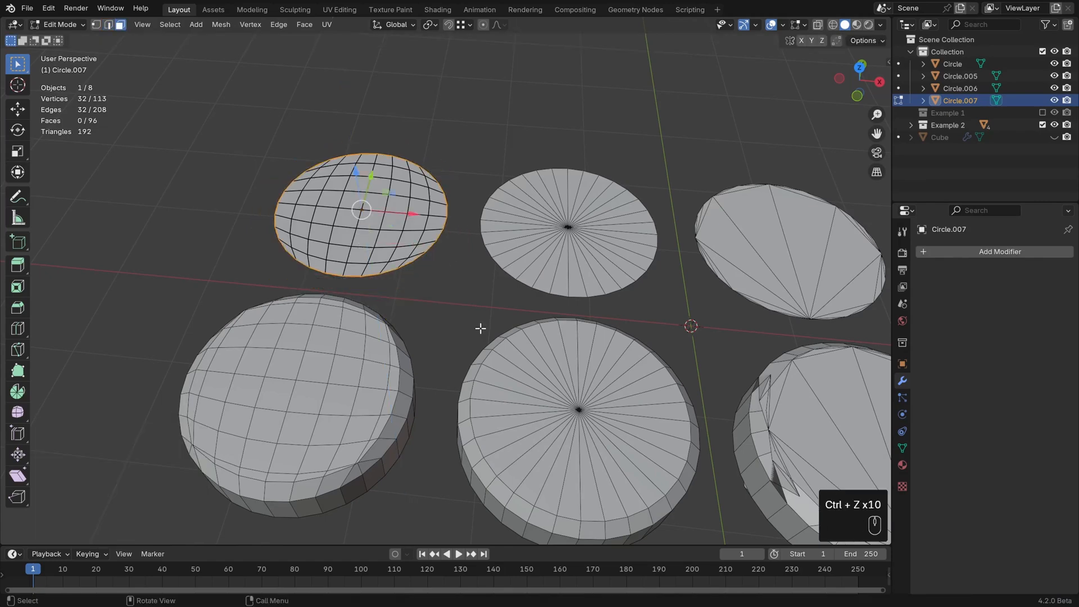
pyautogui.press('Tab')
# Step: Hide the Example 2 collection
pyautogui.scroll(-5, 515, 302)
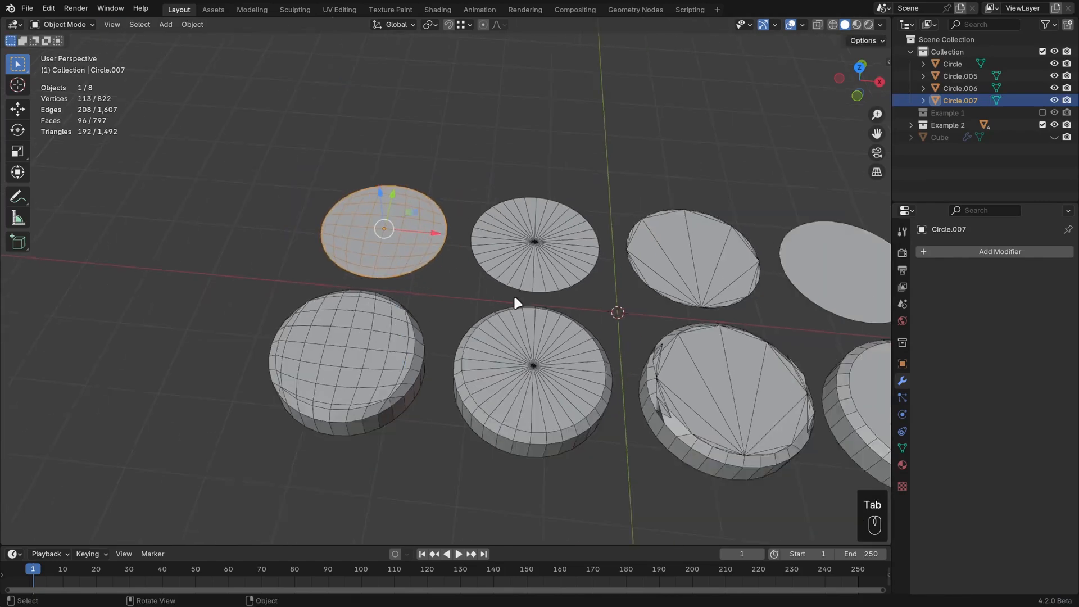
pyautogui.click(1042, 125)
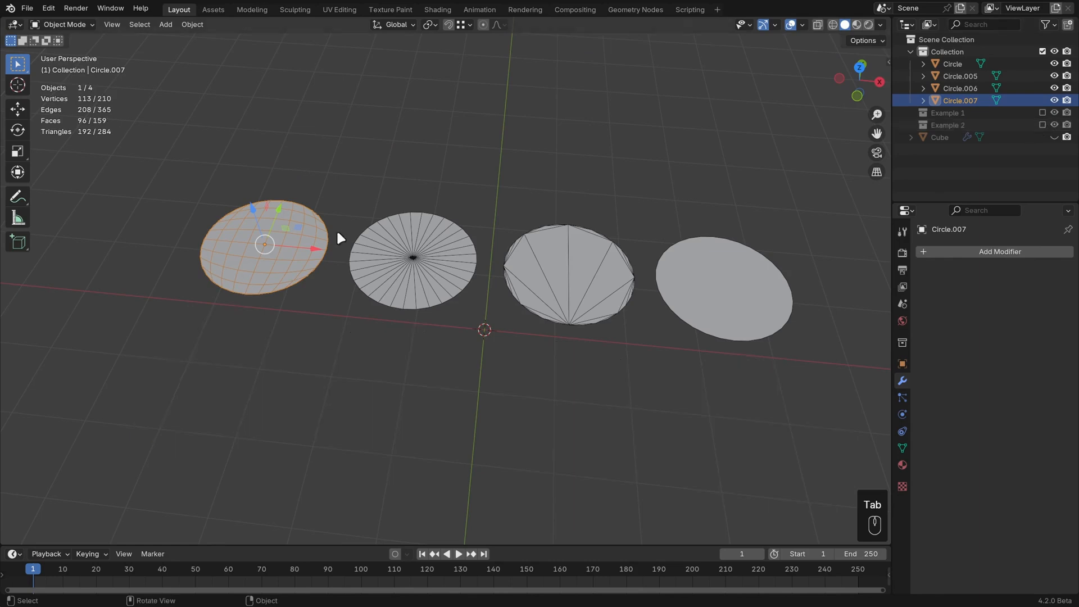
# Step: Check the viewport overlay options and view the four flat circles from a low angle
pyautogui.moveTo(336, 228); pyautogui.dragTo(411, 313, button='middle')
pyautogui.scroll(2, 410, 313)
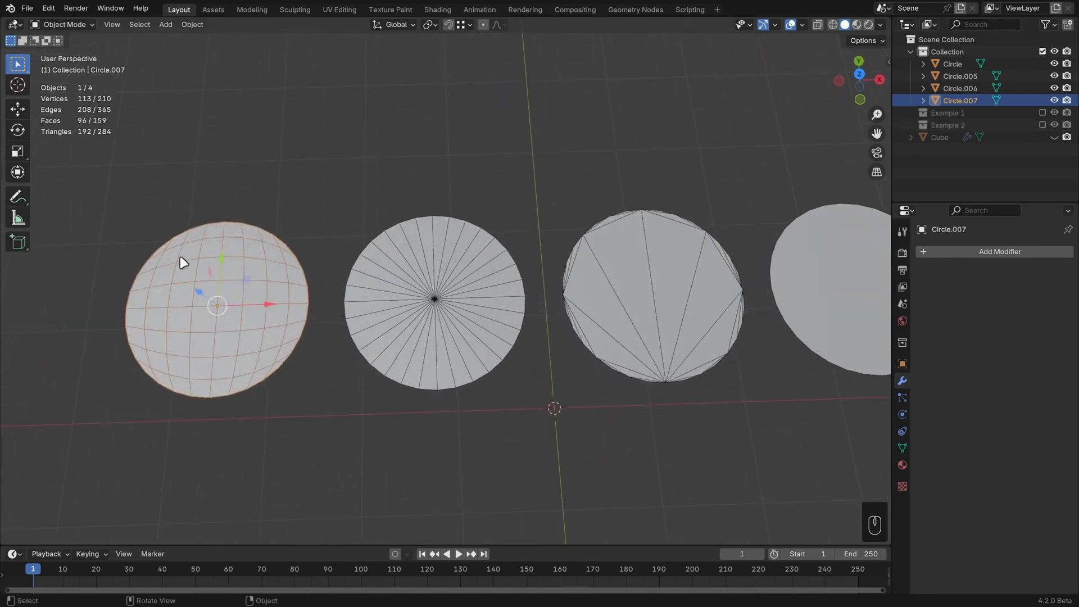
pyautogui.click(802, 24)
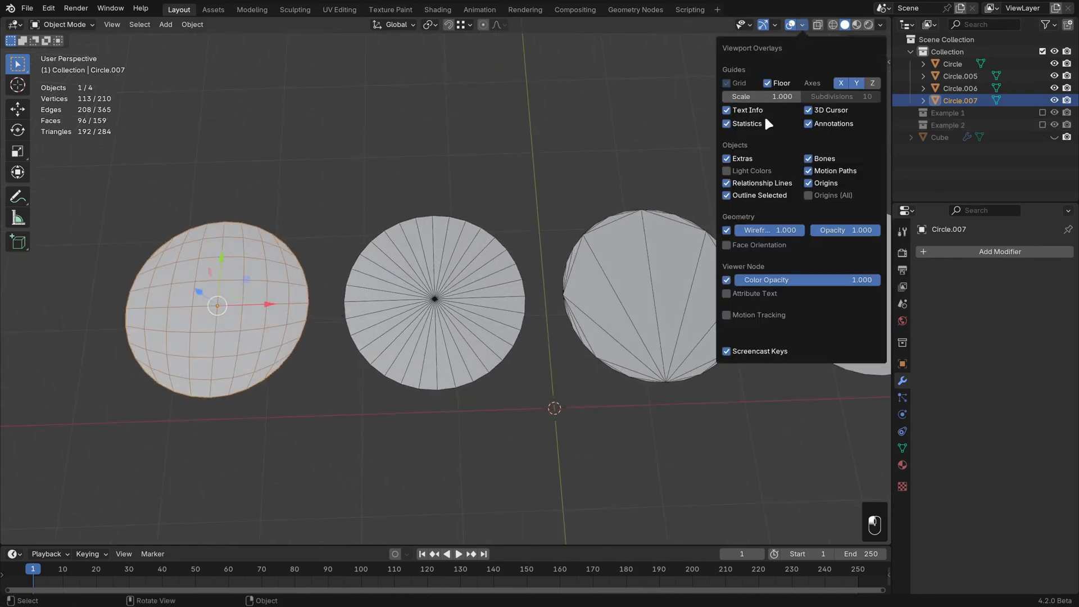
pyautogui.keyDown('shift'); pyautogui.moveTo(210, 315); pyautogui.dragTo(252, 302, button='middle'); pyautogui.keyUp('shift')
pyautogui.scroll(1, 251, 302)
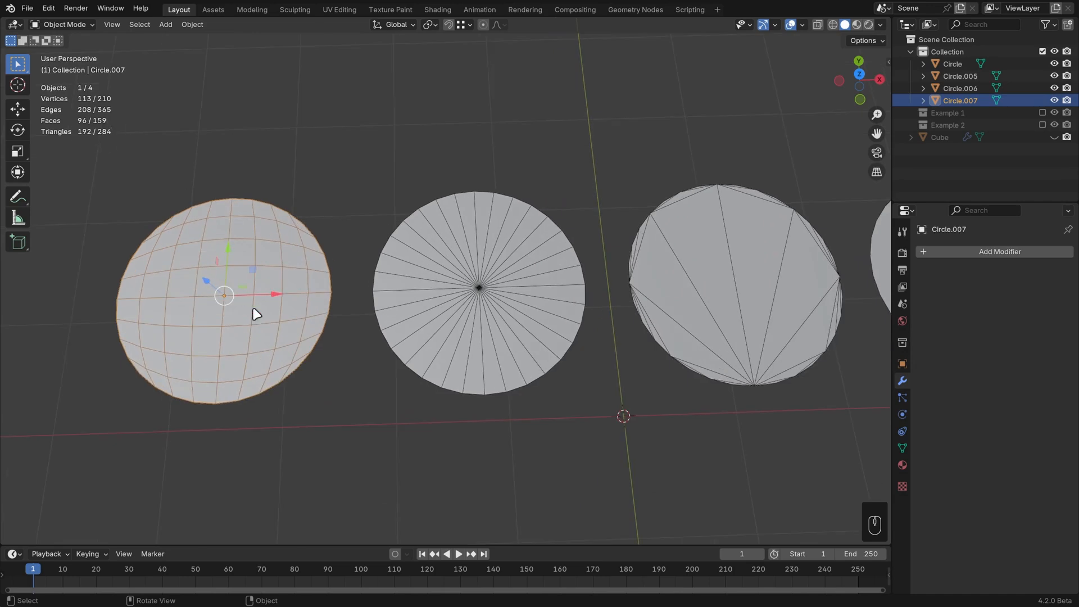
pyautogui.keyDown('shift'); pyautogui.moveTo(311, 315); pyautogui.dragTo(341, 319, button='middle'); pyautogui.keyUp('shift')
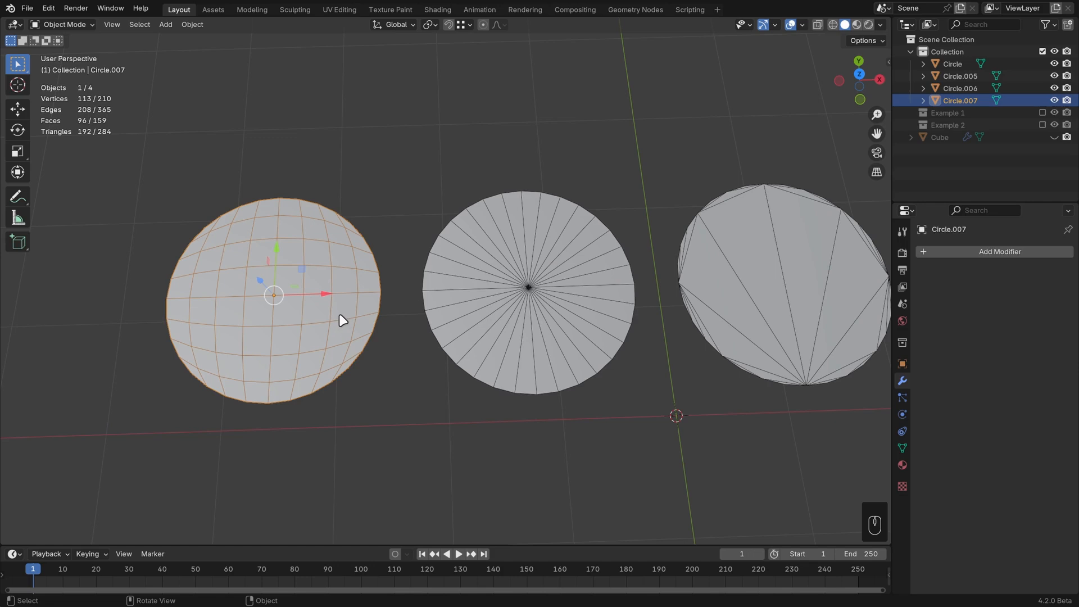
pyautogui.moveTo(371, 348); pyautogui.dragTo(339, 343, button='middle')
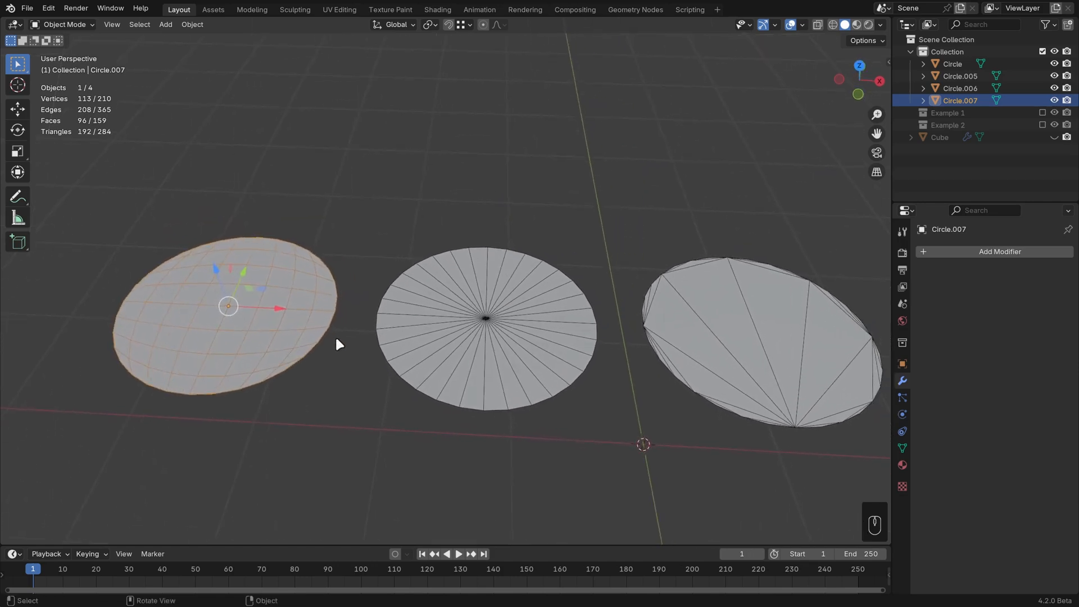
# Step: Select each flat circle in turn to compare their vertex, edge and face statistics
pyautogui.click(470, 342)
pyautogui.keyDown('shift'); pyautogui.moveTo(617, 361); pyautogui.dragTo(599, 361, button='middle'); pyautogui.keyUp('shift')
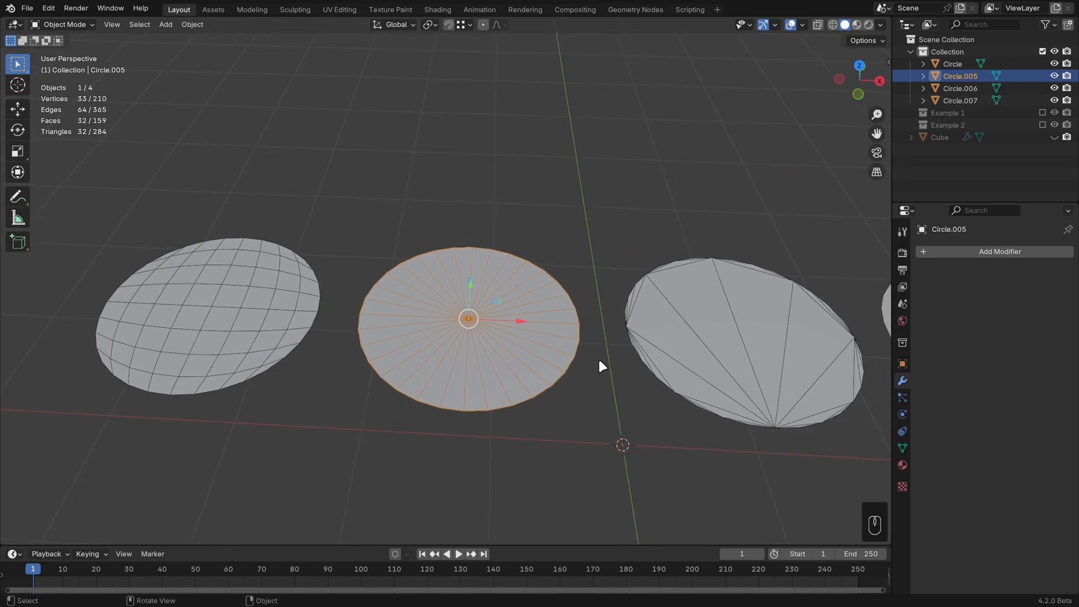
pyautogui.click(739, 338)
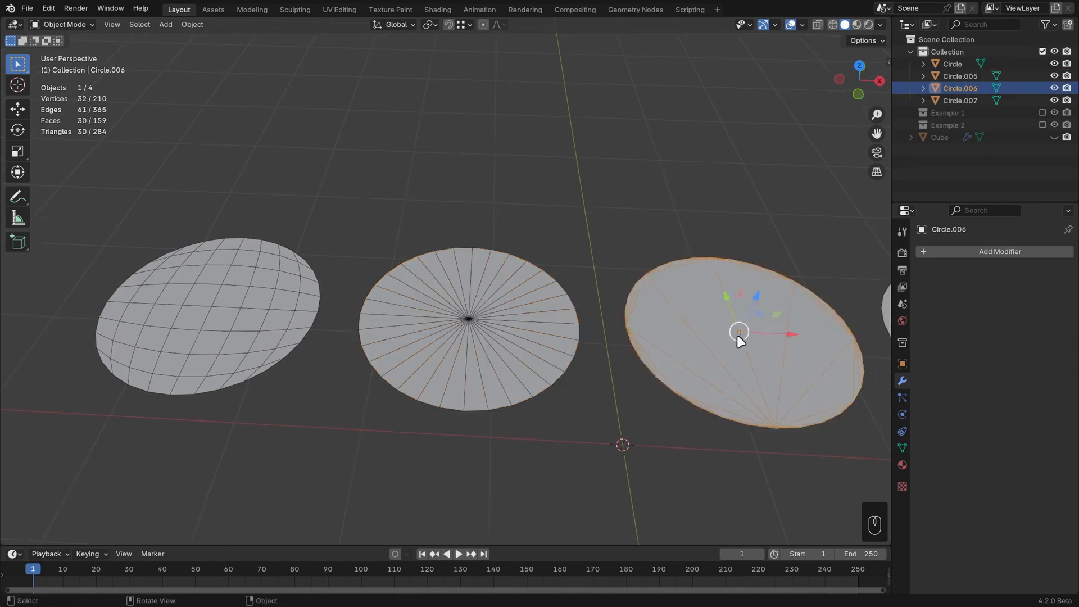
pyautogui.keyDown('shift'); pyautogui.moveTo(809, 343); pyautogui.dragTo(592, 329, button='middle'); pyautogui.keyUp('shift')
pyautogui.click(590, 332)
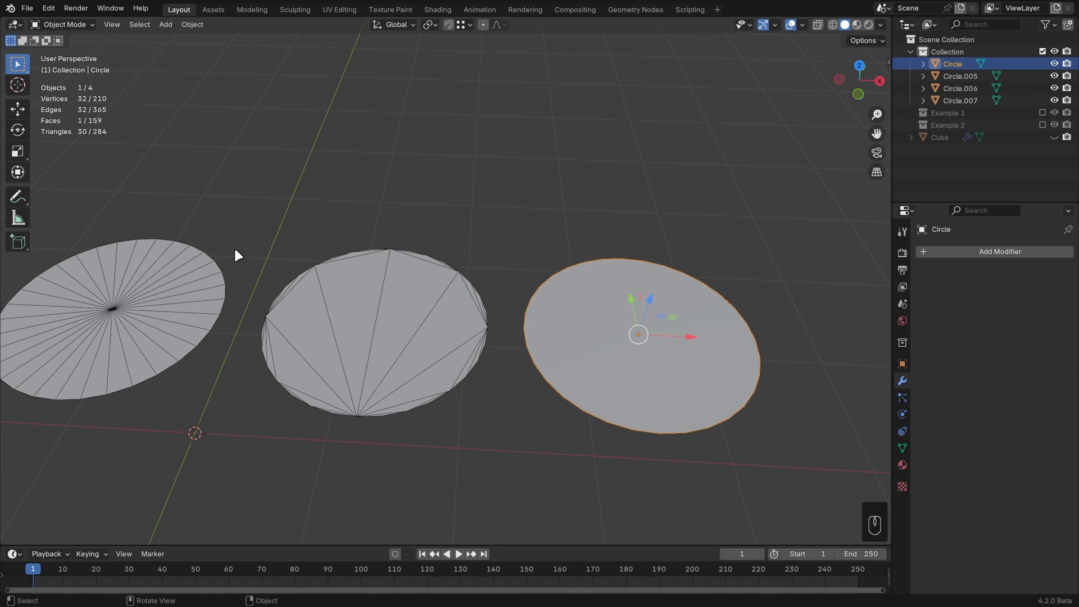
pyautogui.keyDown('shift'); pyautogui.moveTo(262, 265); pyautogui.dragTo(466, 281, button='middle'); pyautogui.keyUp('shift')
pyautogui.scroll(-1, 467, 281)
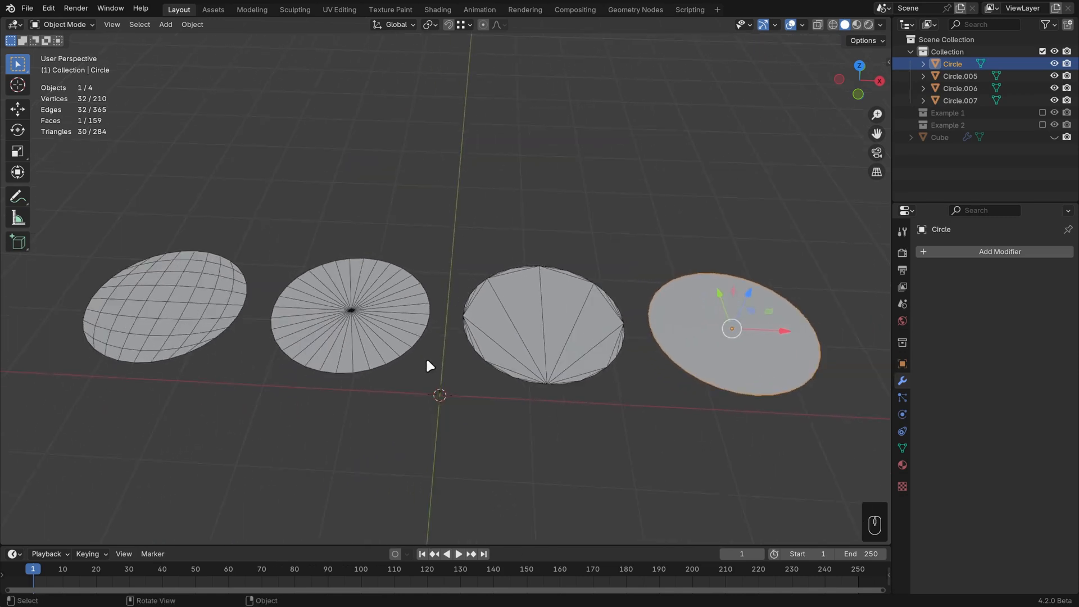
pyautogui.click(580, 324)
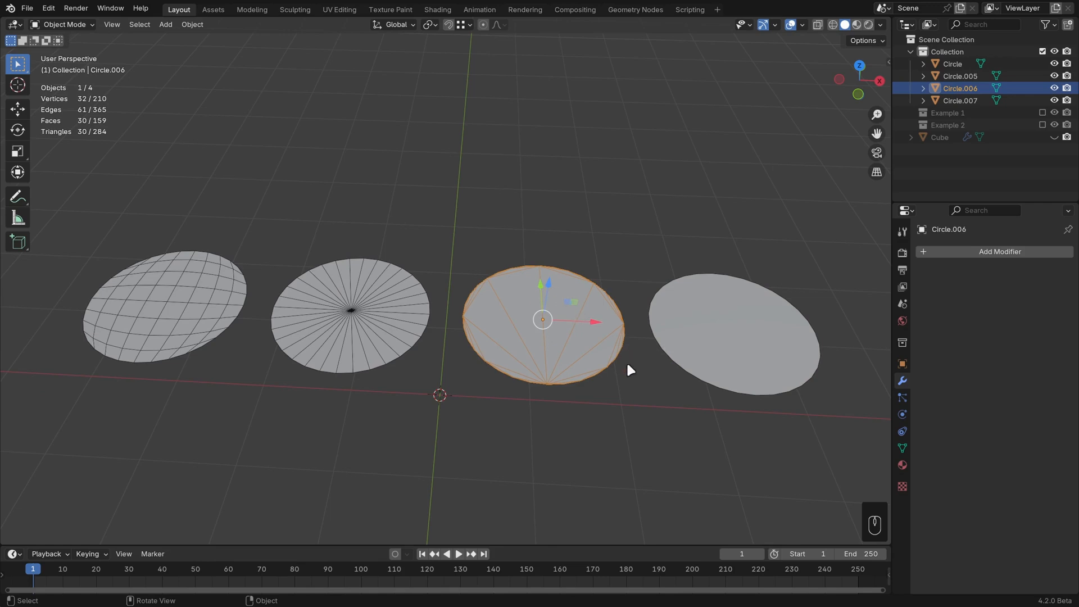
pyautogui.click(700, 354)
pyautogui.keyDown('shift'); pyautogui.moveTo(819, 346); pyautogui.dragTo(661, 352, button='middle'); pyautogui.keyUp('shift')
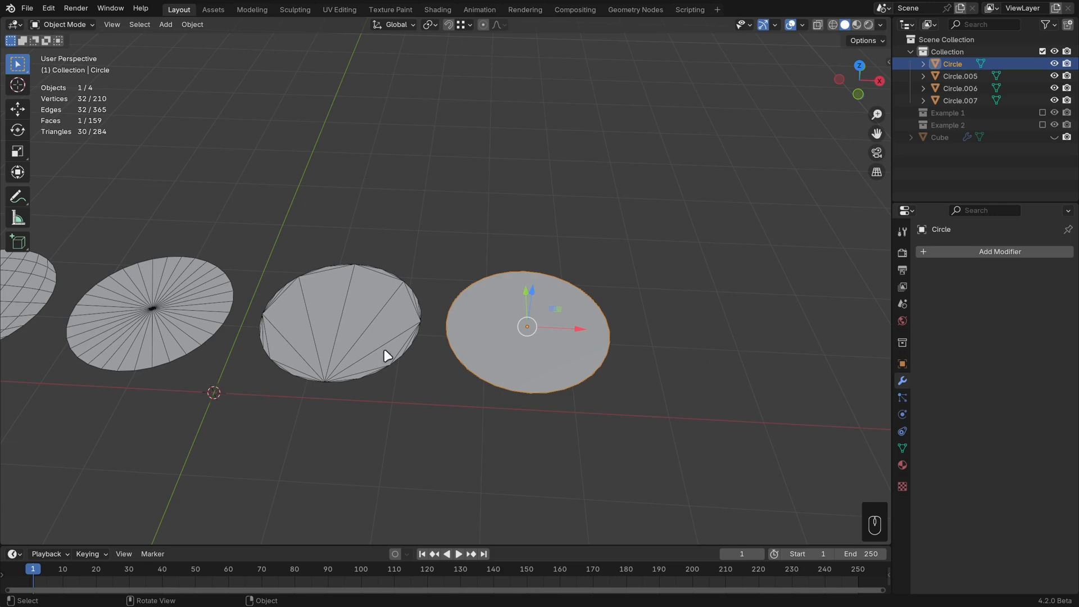
# Step: Add a Triangulate modifier to the n-gon circle
pyautogui.click(958, 252)
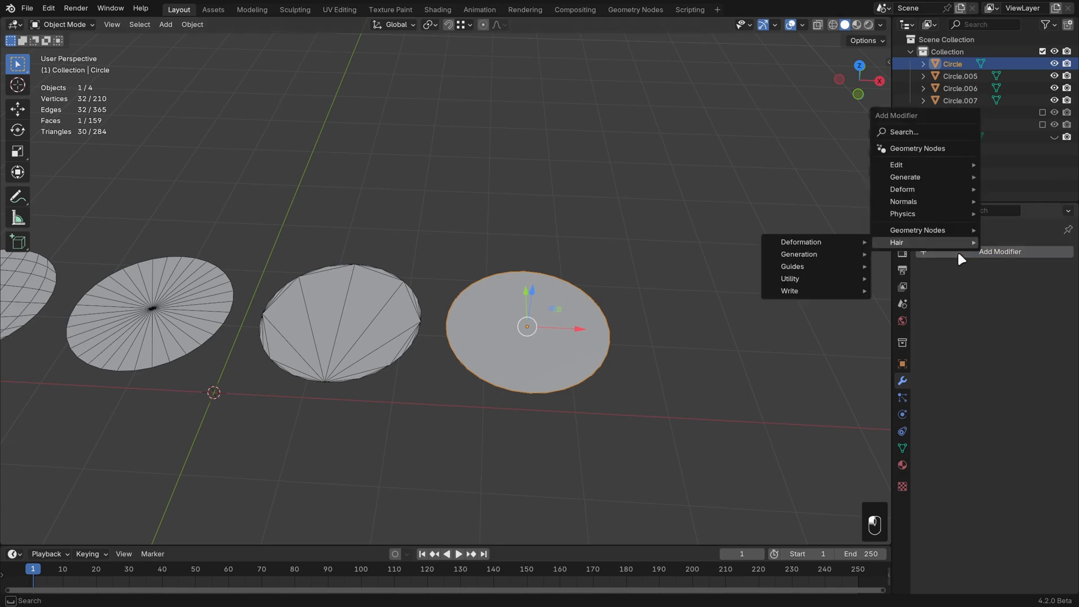
pyautogui.moveTo(929, 179)
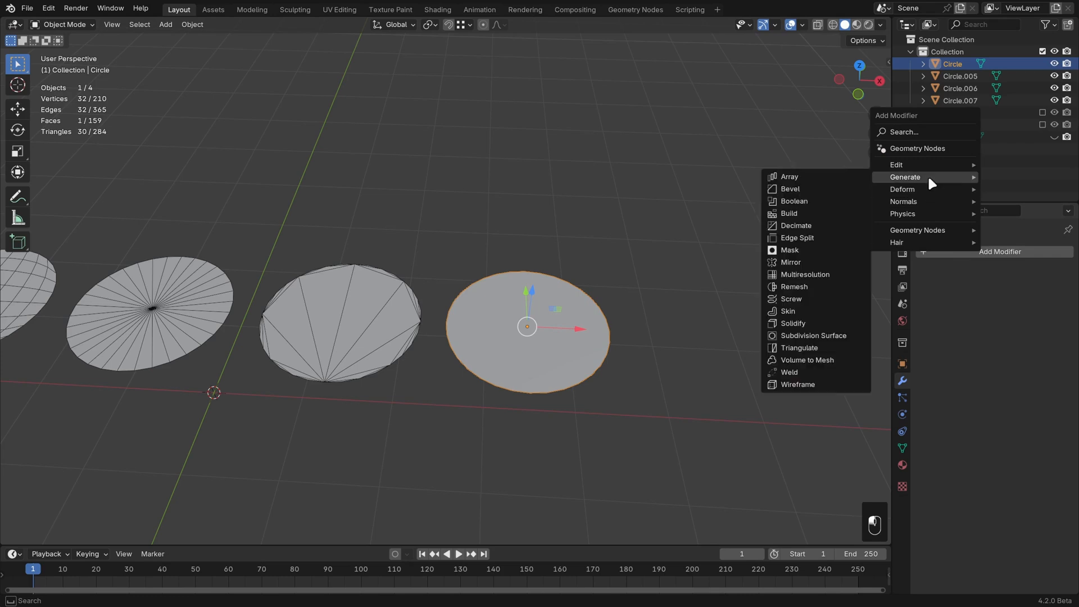
pyautogui.click(804, 346)
pyautogui.moveTo(763, 339); pyautogui.dragTo(765, 359, button='middle')
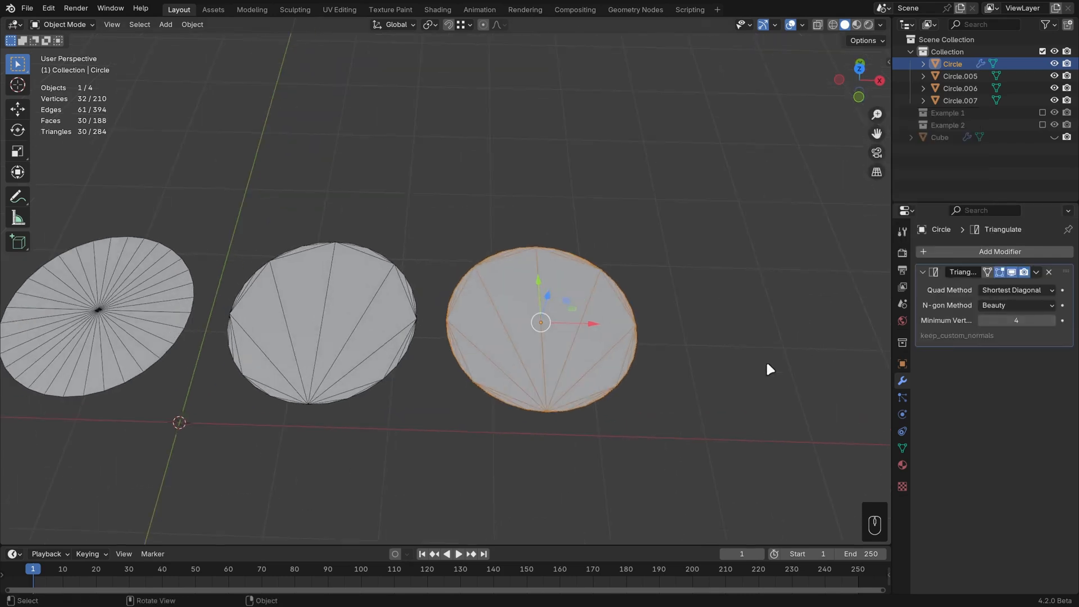
# Step: Toggle the Triangulate modifier's Edit Mode display and inspect the circle in and out of Edit Mode
pyautogui.press('Tab')
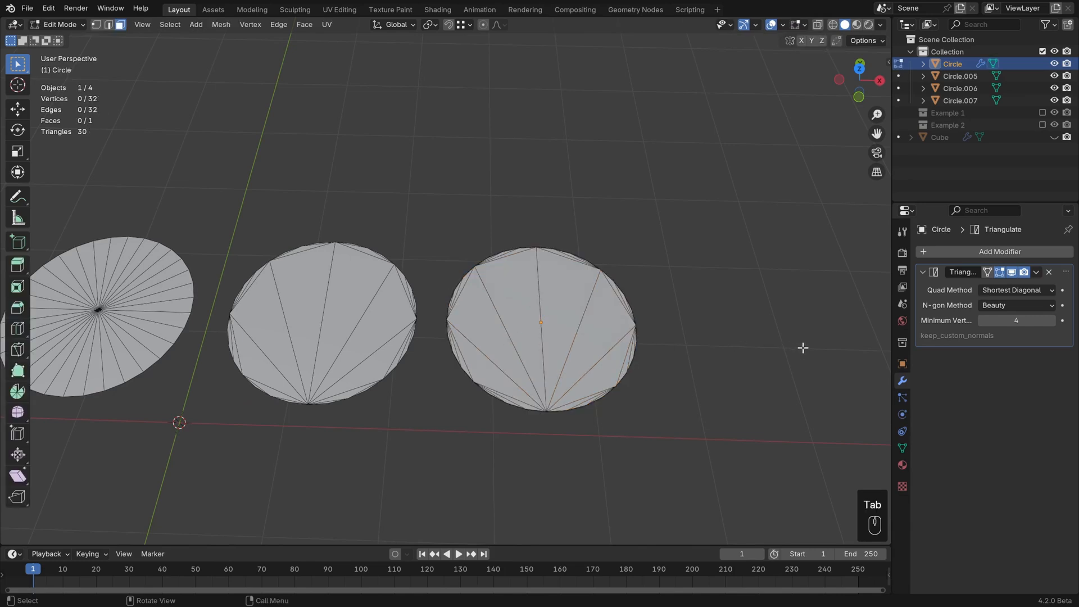
pyautogui.click(1000, 272)
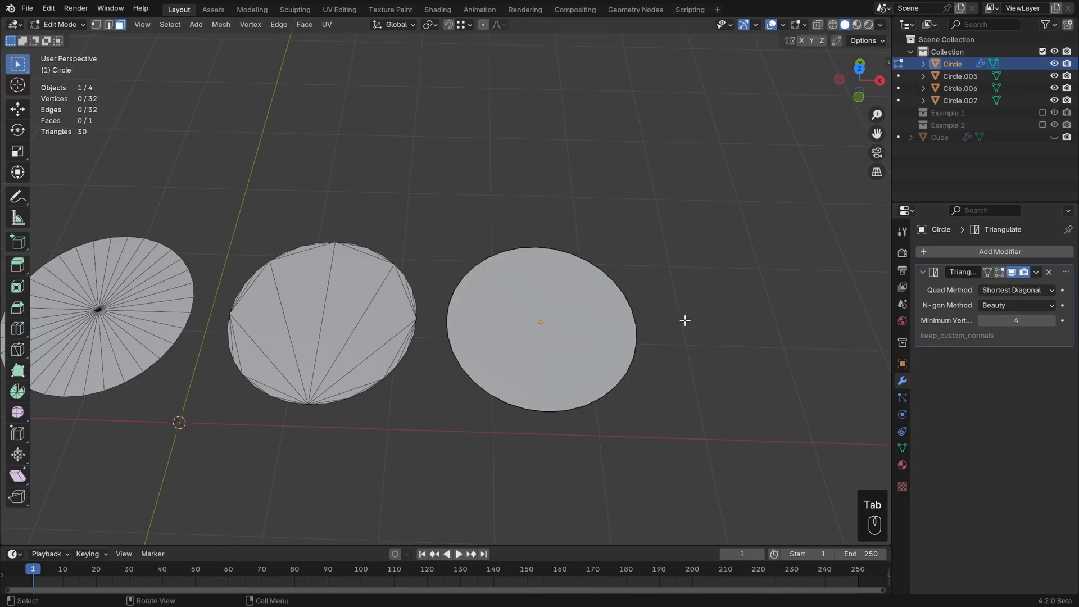
pyautogui.moveTo(684, 318); pyautogui.dragTo(807, 335, button='middle')
pyautogui.press('Tab')
pyautogui.moveTo(677, 326); pyautogui.dragTo(676, 365, button='middle')
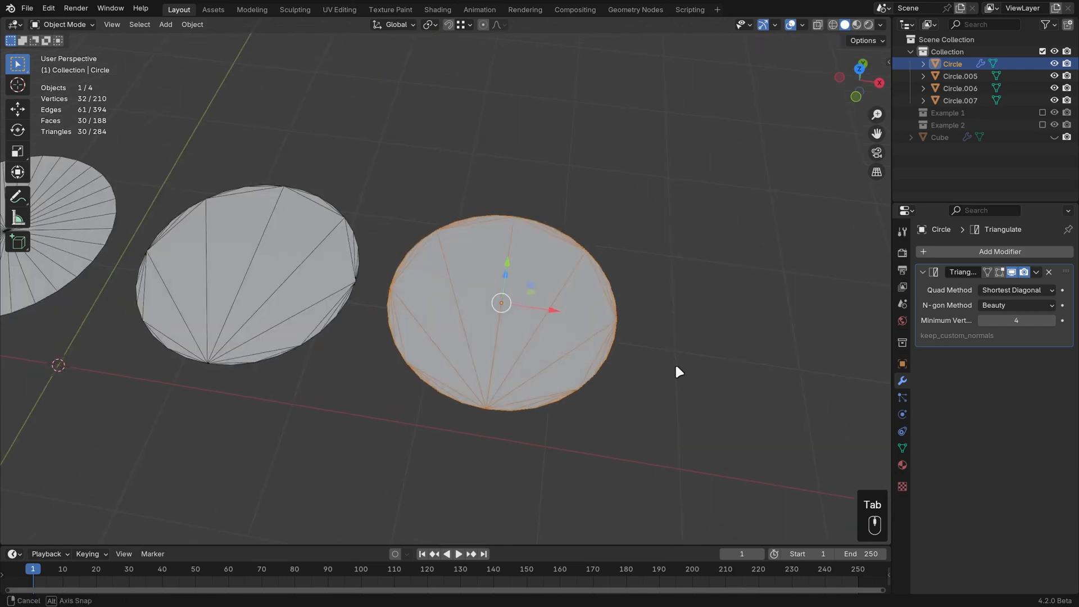
# Step: Deselect the circle and remove its Triangulate modifier
pyautogui.click(680, 362)
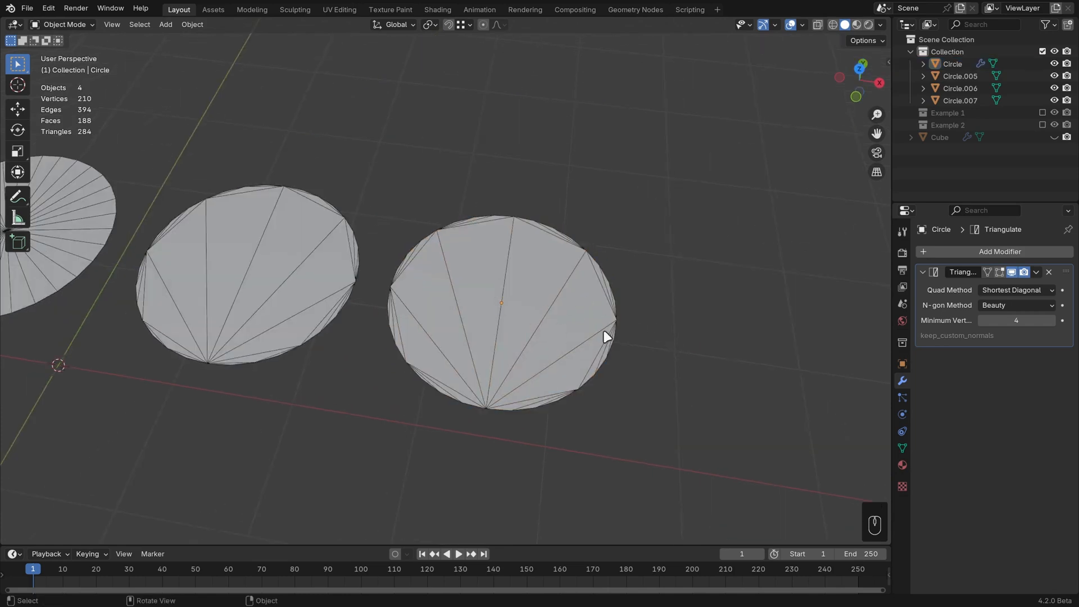
pyautogui.click(1048, 272)
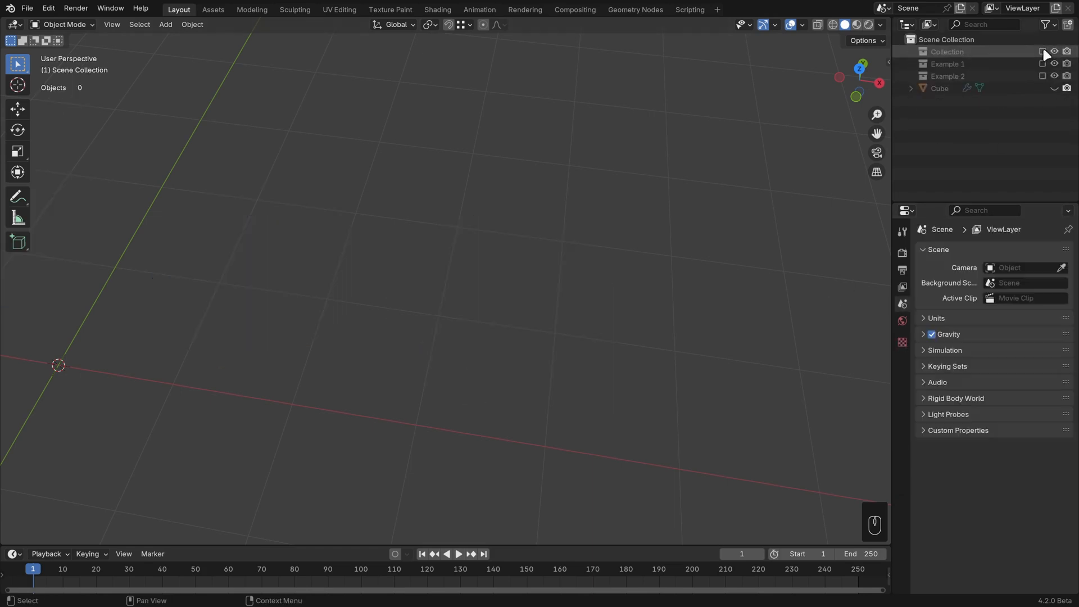
# Step: Hide the circles' collection, show the beveled Cube object and select it
pyautogui.click(1054, 88)
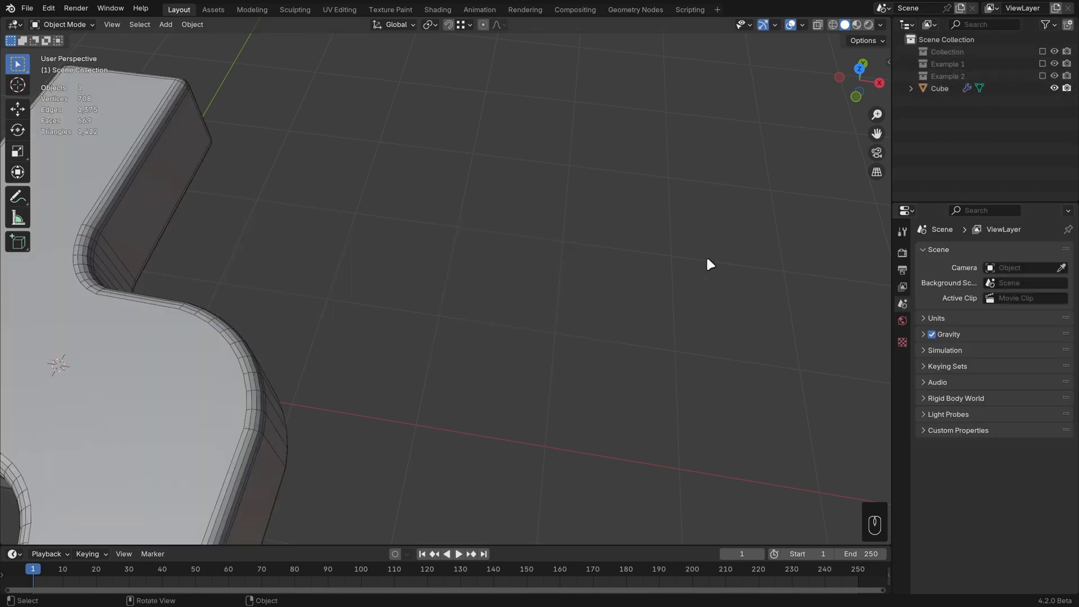
pyautogui.scroll(-2, 415, 337)
pyautogui.keyDown('shift'); pyautogui.moveTo(401, 359); pyautogui.dragTo(581, 340, button='middle'); pyautogui.keyUp('shift')
pyautogui.click(580, 339)
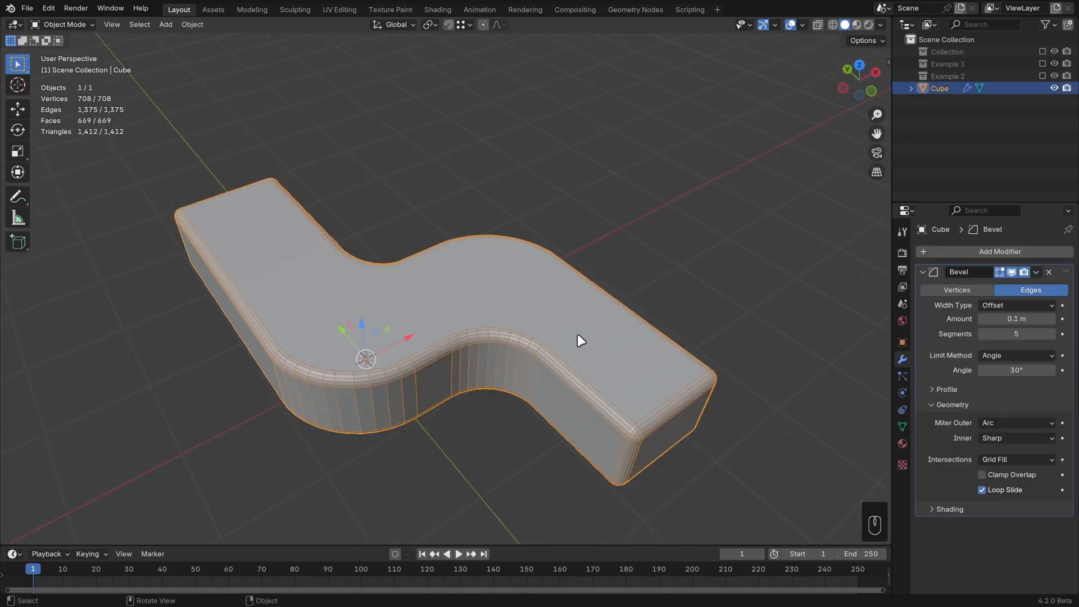
# Step: Enter Edit Mode, select the Cube's top face and try an inset, then undo the inset
pyautogui.press('Tab')
pyautogui.moveTo(704, 372); pyautogui.dragTo(689, 332, button='middle')
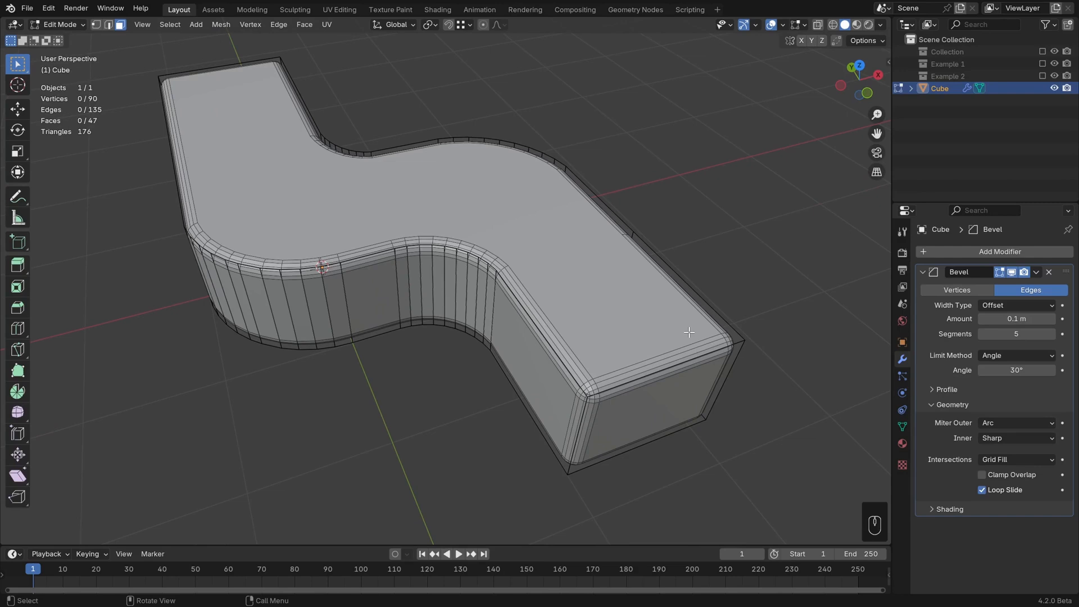
pyautogui.click(567, 246)
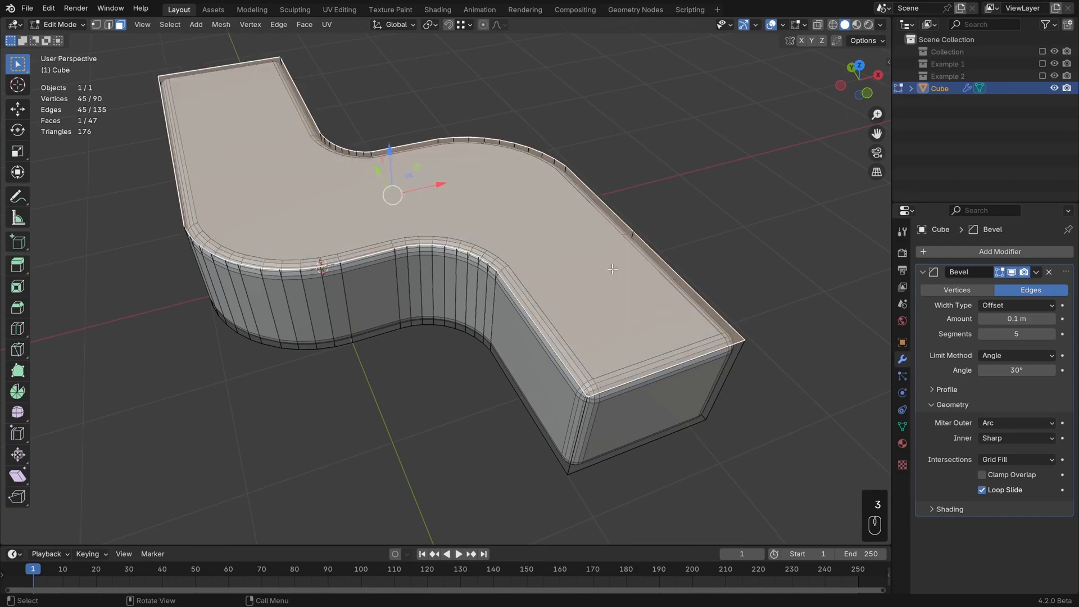
pyautogui.press('i')
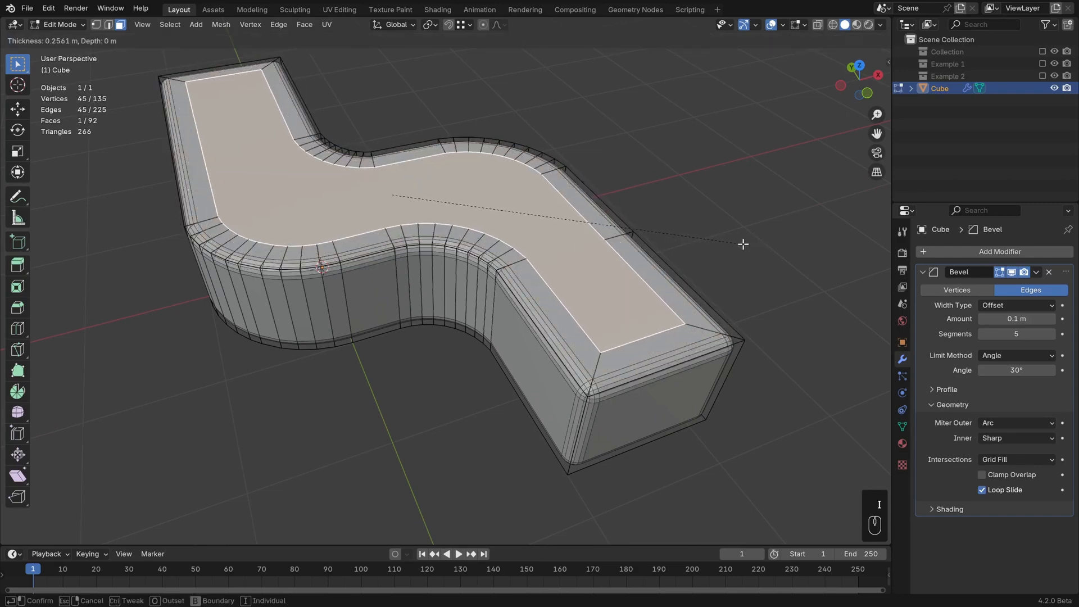
pyautogui.click(741, 245)
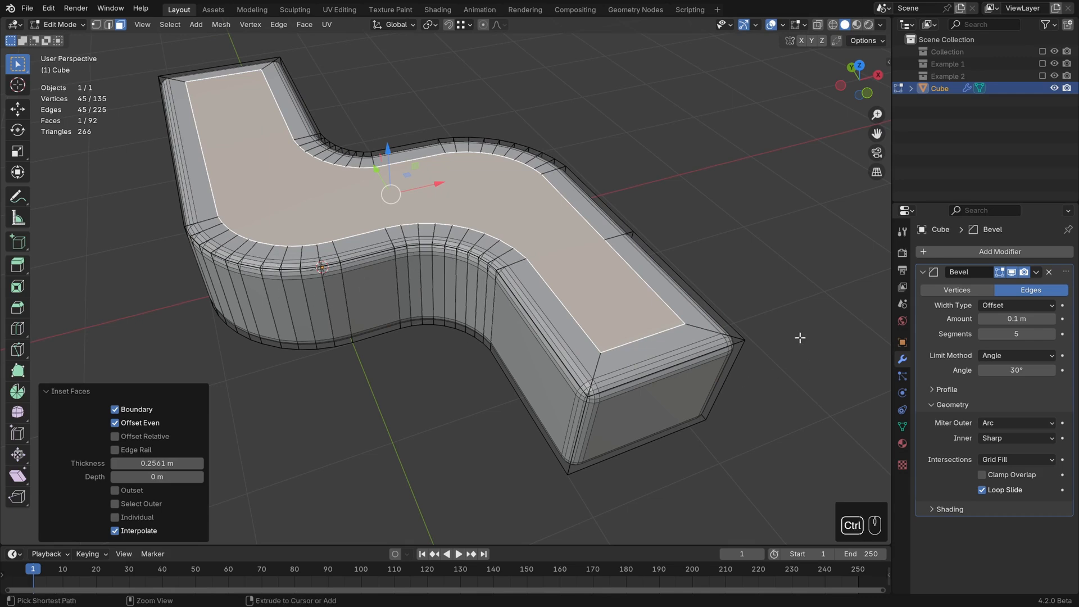
pyautogui.hotkey('ctrl', 'z')
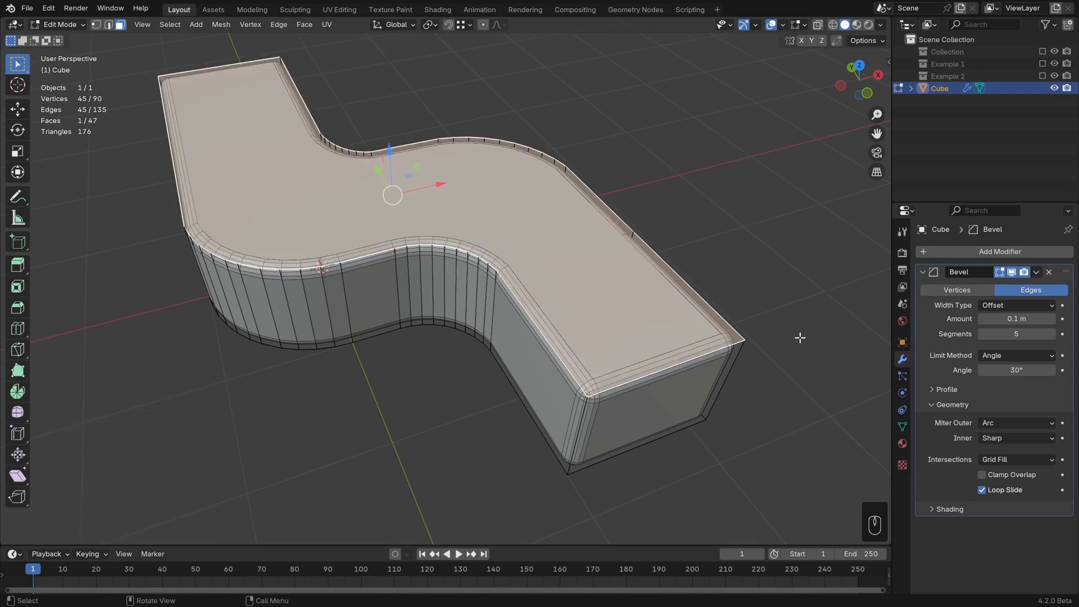
# Step: Switch to vertex selection and connect two vertices across the top face at the bend, then undo the connection
pyautogui.moveTo(614, 294); pyautogui.dragTo(604, 308, button='middle')
pyautogui.press('1')
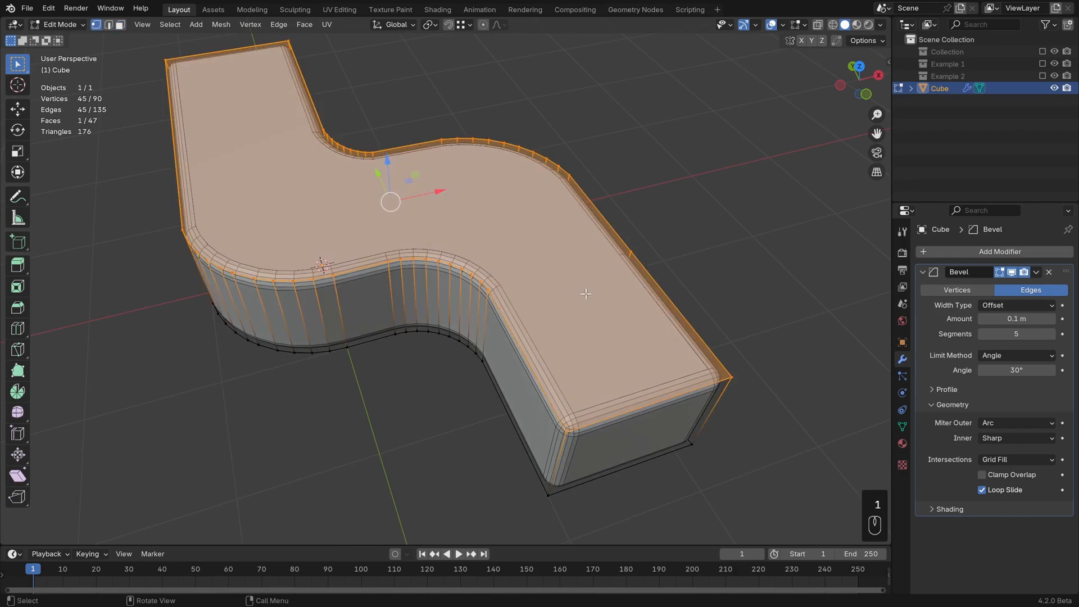
pyautogui.scroll(3, 586, 294)
pyautogui.keyDown('shift'); pyautogui.moveTo(526, 309); pyautogui.dragTo(552, 331, button='middle'); pyautogui.keyUp('shift')
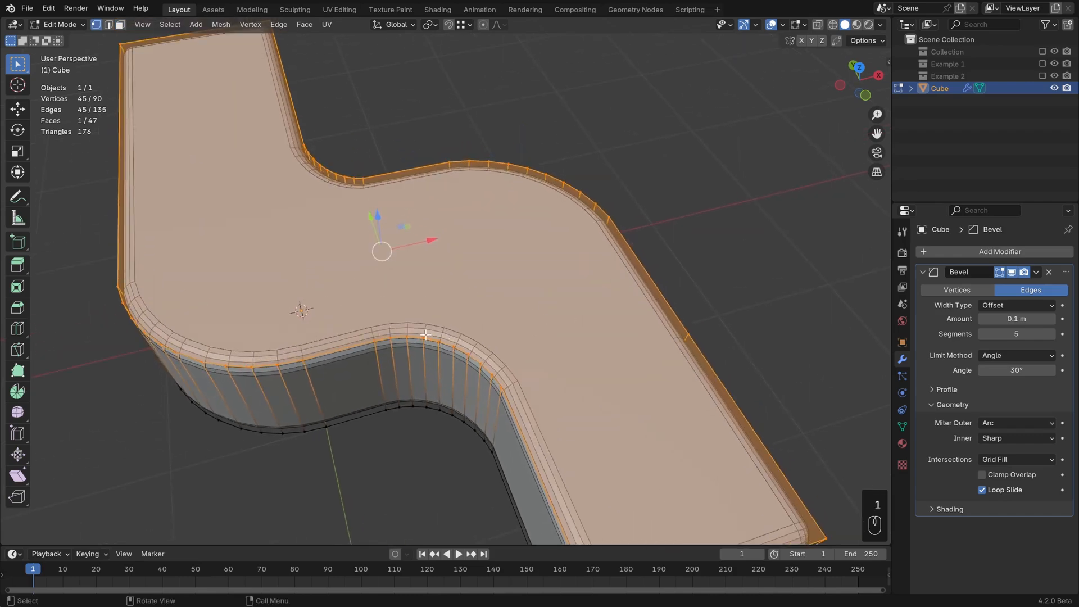
pyautogui.click(373, 327)
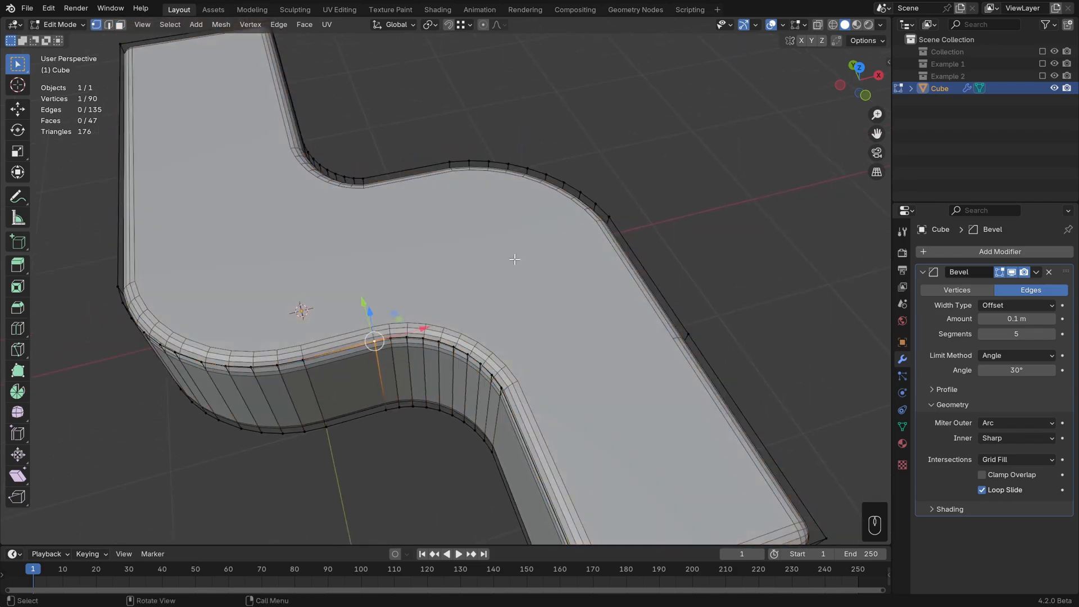
pyautogui.moveTo(513, 259); pyautogui.dragTo(551, 262, button='middle')
pyautogui.keyDown('shift'); pyautogui.click(363, 208); pyautogui.keyUp('shift')
pyautogui.moveTo(494, 304); pyautogui.dragTo(570, 346, button='middle')
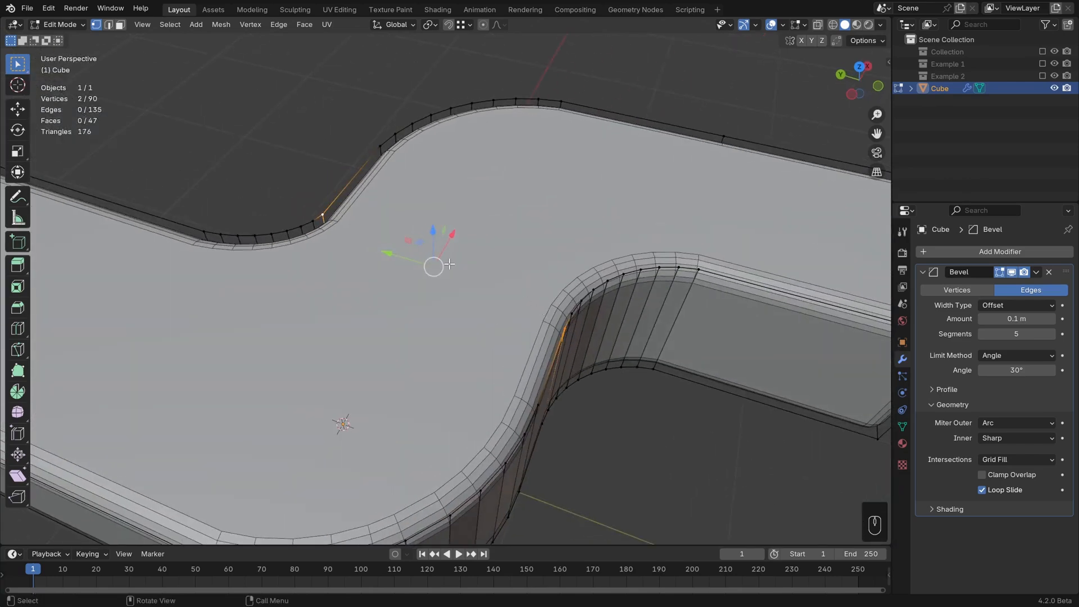
pyautogui.press('j')
pyautogui.moveTo(542, 238); pyautogui.dragTo(473, 240, button='middle')
pyautogui.hotkey('ctrl', 'z')
# Step: Connect a vertex on the inner curve to one on the far outer edge, then undo that connection
pyautogui.click(548, 354)
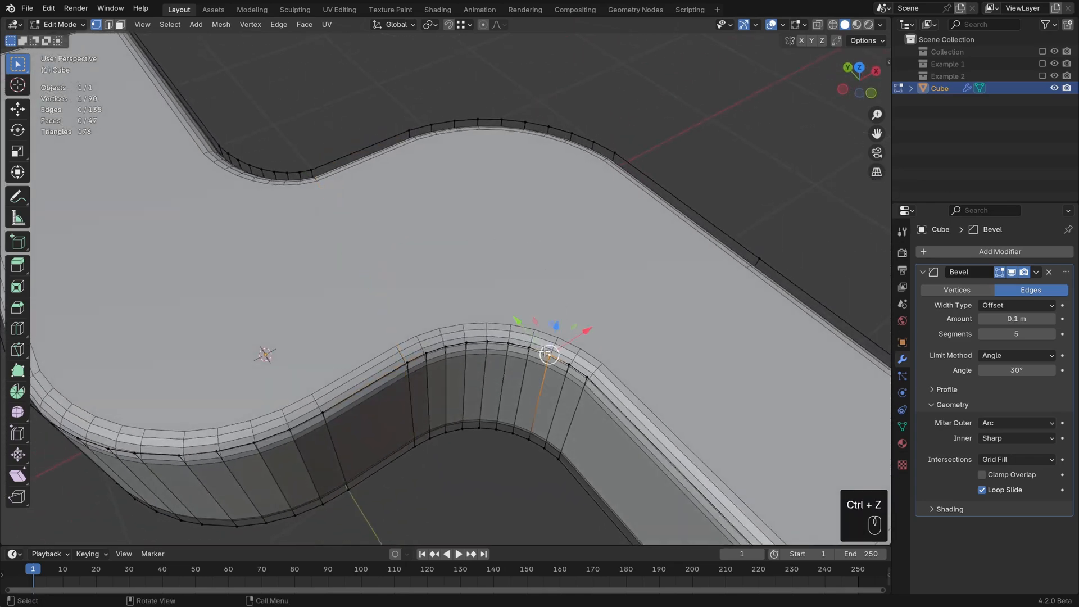
pyautogui.keyDown('shift'); pyautogui.click(409, 131); pyautogui.keyUp('shift')
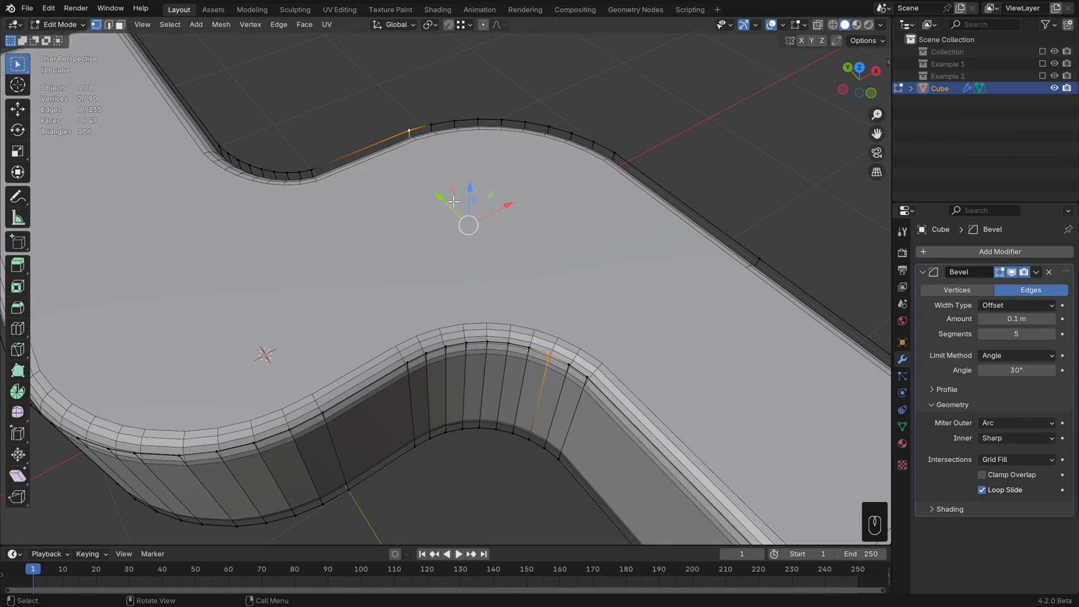
pyautogui.press('j')
pyautogui.scroll(2, 545, 291)
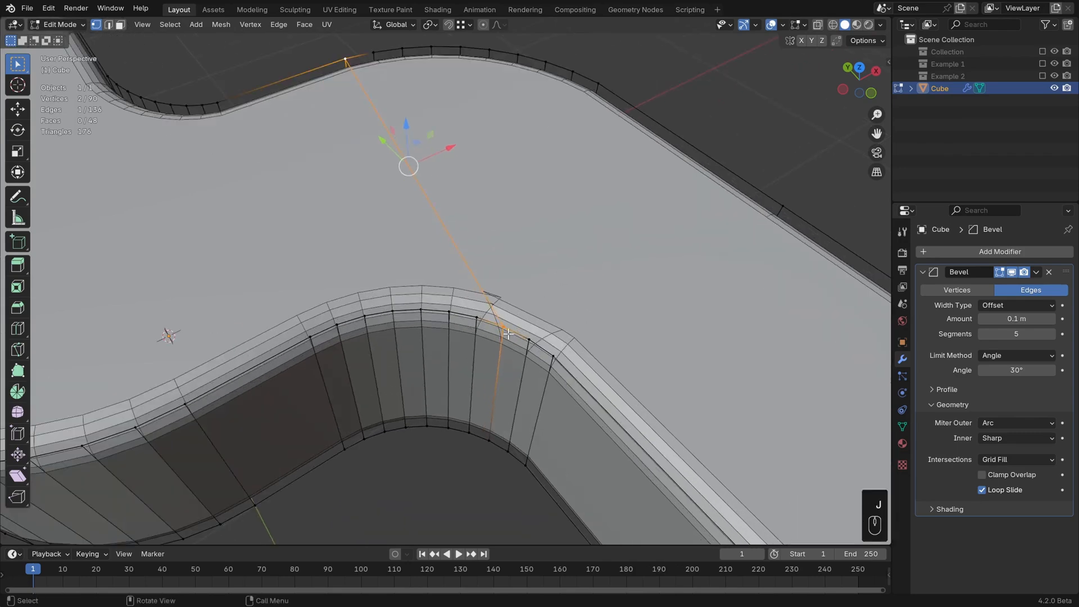
pyautogui.scroll(1, 501, 326)
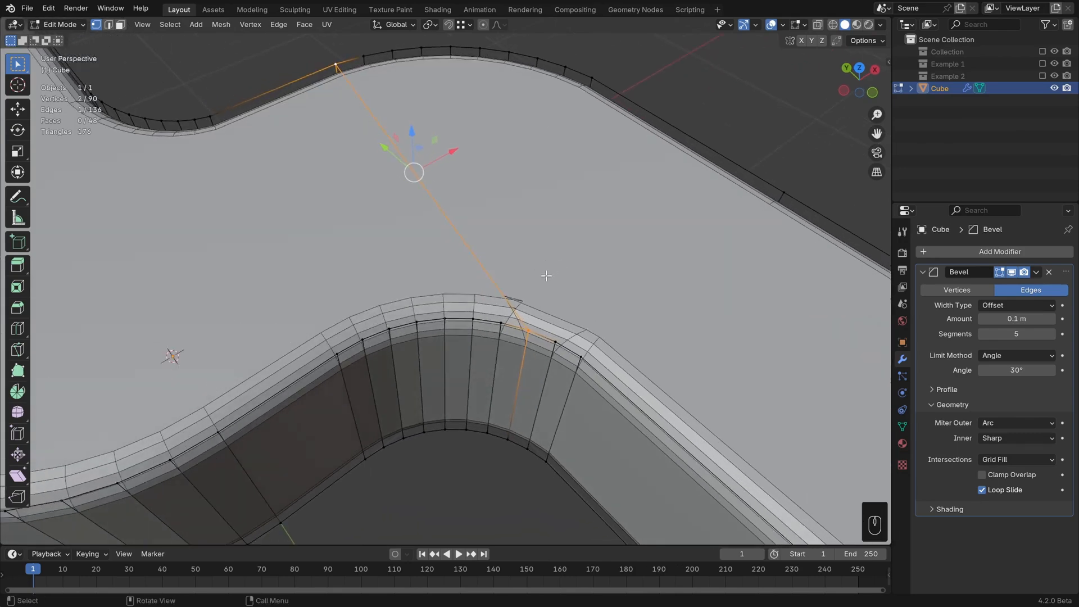
pyautogui.moveTo(560, 268); pyautogui.dragTo(596, 259, button='middle')
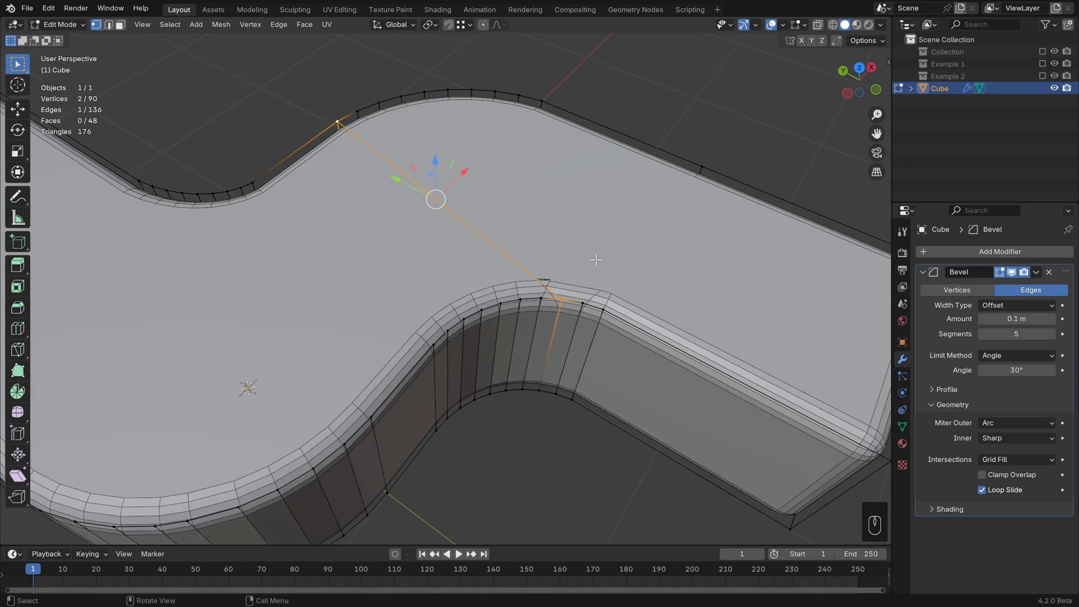
pyautogui.hotkey('ctrl', 'z')
# Step: Connect a vertex at the bend to one on the straight outer edge, then undo it
pyautogui.click(603, 308)
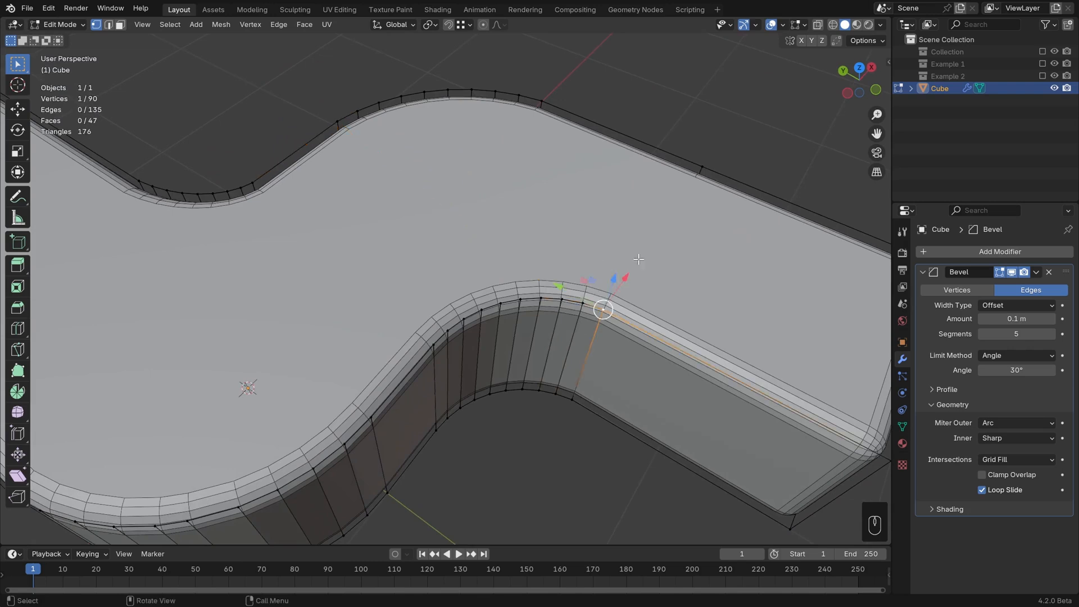
pyautogui.keyDown('shift'); pyautogui.click(699, 167); pyautogui.keyUp('shift')
pyautogui.press('j')
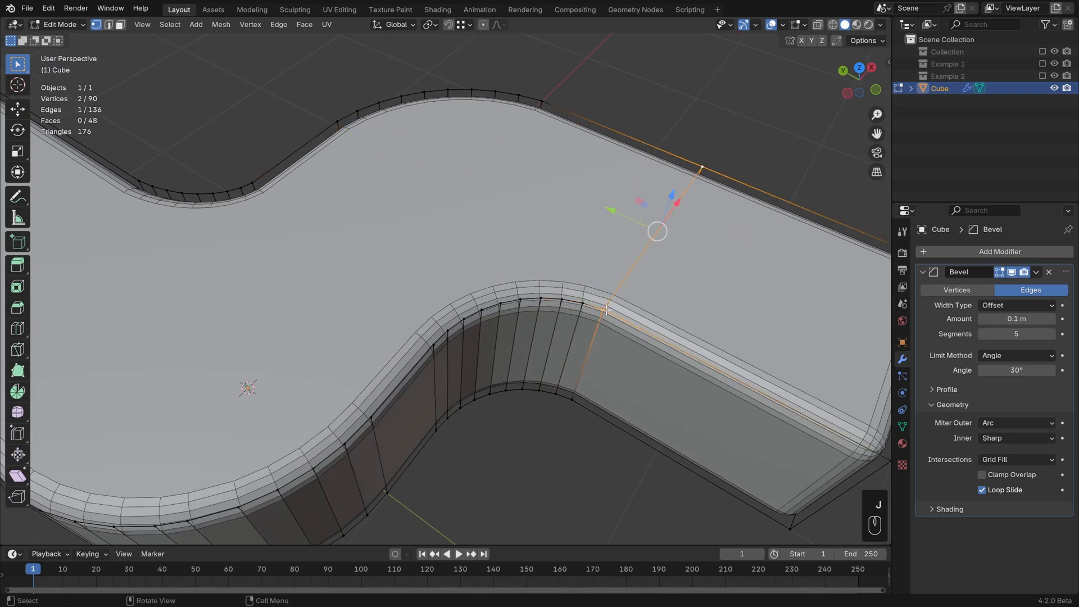
pyautogui.hotkey('ctrl', 'z')
# Step: Deselect everything and use the Knife tool to cut a four-sided face into the middle of the top surface
pyautogui.moveTo(695, 257); pyautogui.dragTo(636, 281, button='middle')
pyautogui.keyDown('shift'); pyautogui.moveTo(636, 281); pyautogui.dragTo(731, 344, button='middle'); pyautogui.keyUp('shift')
pyautogui.scroll(-1, 711, 325)
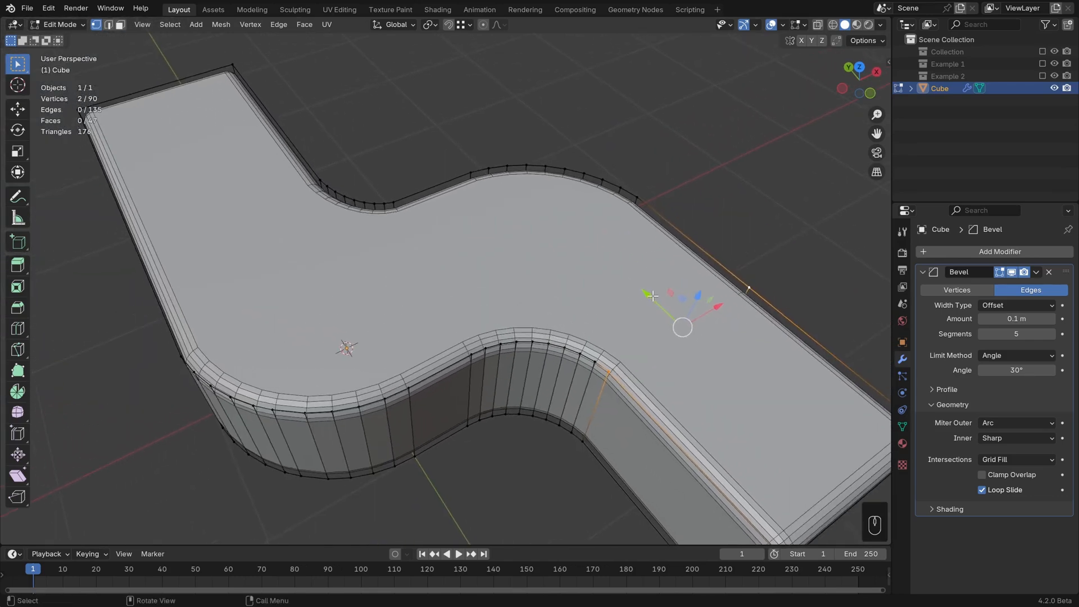
pyautogui.hotkey('alt', 'a')
pyautogui.scroll(-1, 552, 294)
pyautogui.scroll(1, 552, 293)
pyautogui.moveTo(552, 293); pyautogui.dragTo(574, 298, button='middle')
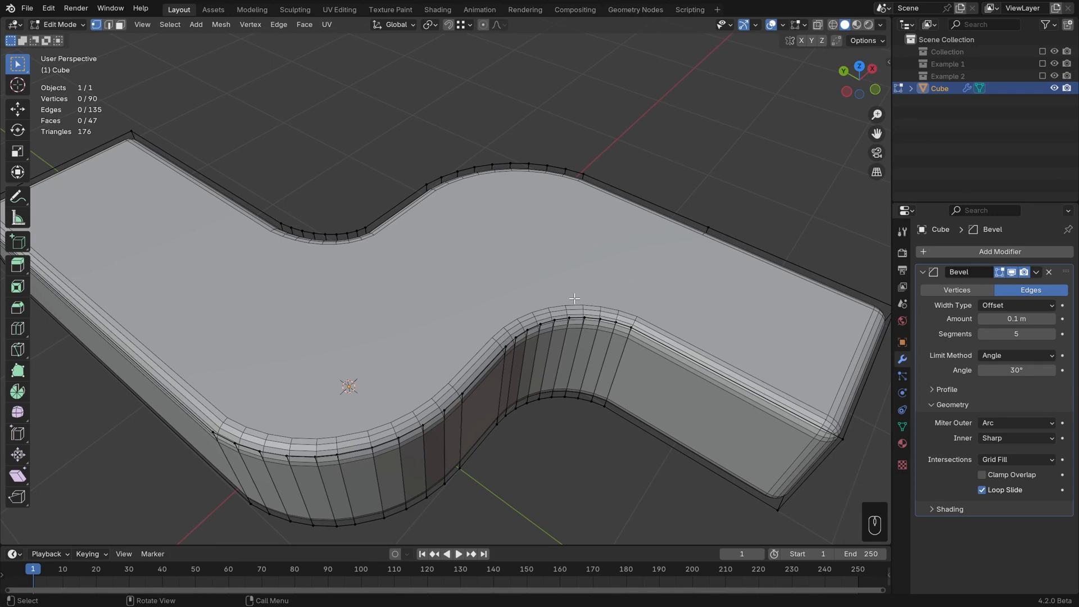
pyautogui.moveTo(296, 303); pyautogui.dragTo(353, 312, button='middle')
pyautogui.press('k')
pyautogui.click(325, 293)
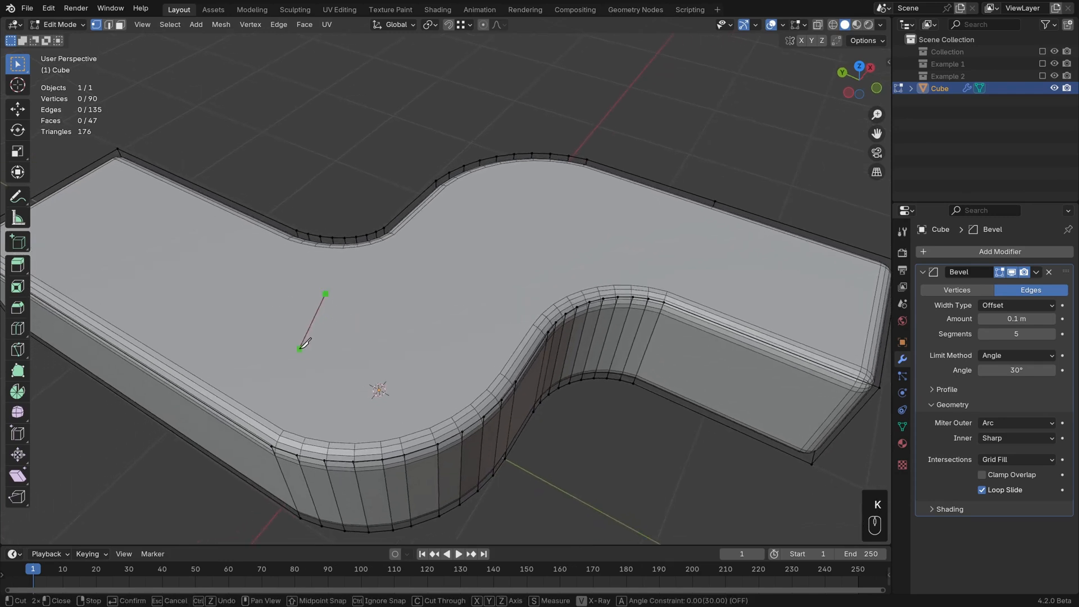
pyautogui.click(282, 341)
pyautogui.click(388, 386)
pyautogui.click(441, 306)
pyautogui.click(325, 293)
pyautogui.press('Return')
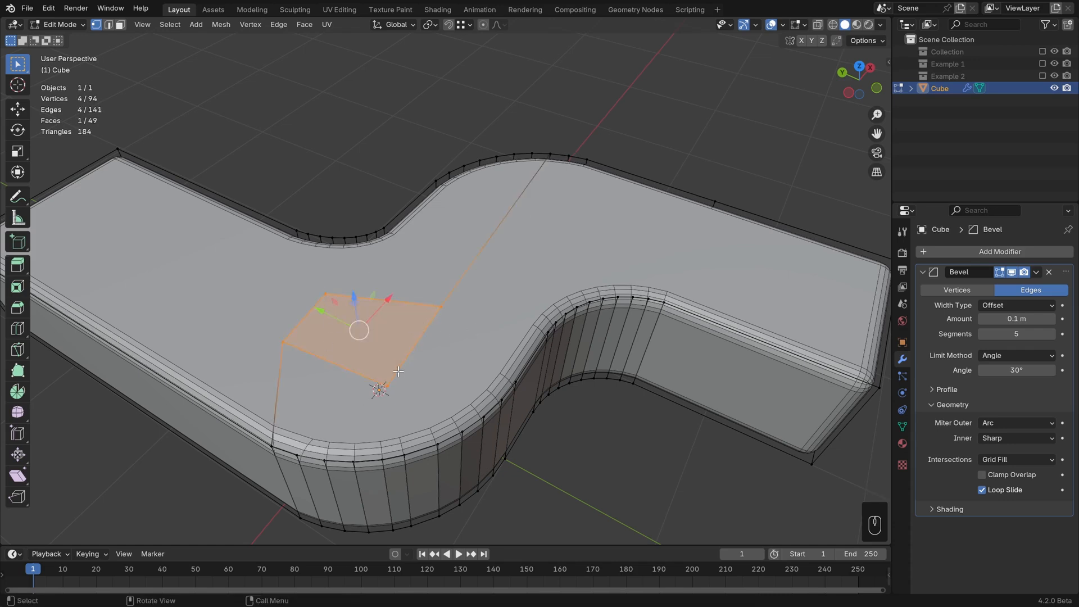
# Step: Extrude the cut face downward about 0.35 m to form a pocket
pyautogui.moveTo(441, 380); pyautogui.dragTo(506, 316, button='middle')
pyautogui.press('e')
pyautogui.click(427, 358)
pyautogui.scroll(1, 542, 365)
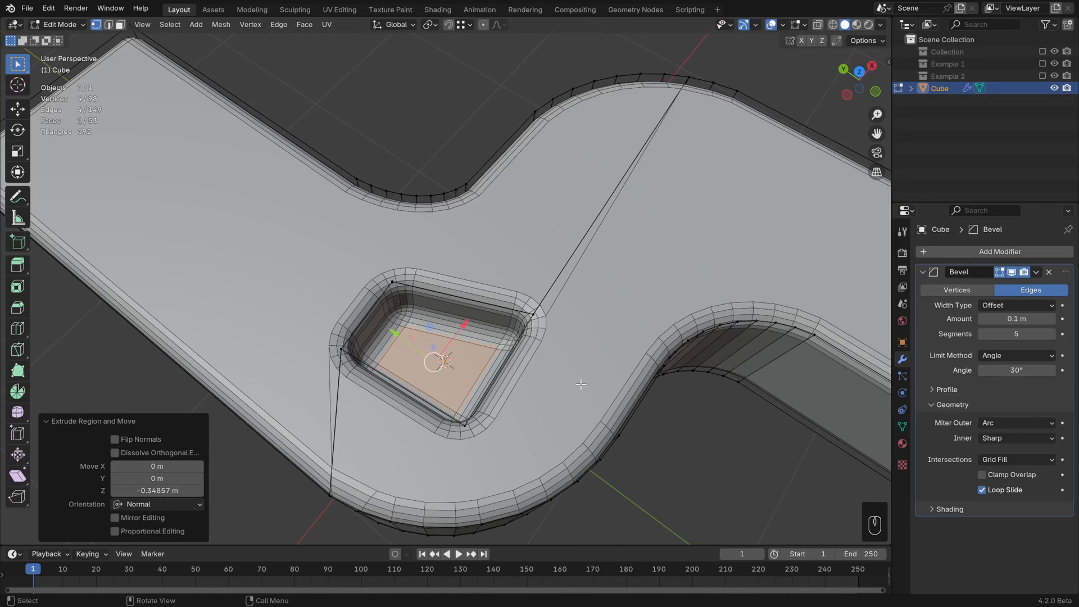
# Step: Inspect the pocket in Object Mode, then return to Edit Mode with vertex selection
pyautogui.press('Tab')
pyautogui.moveTo(517, 373); pyautogui.dragTo(472, 378, button='middle')
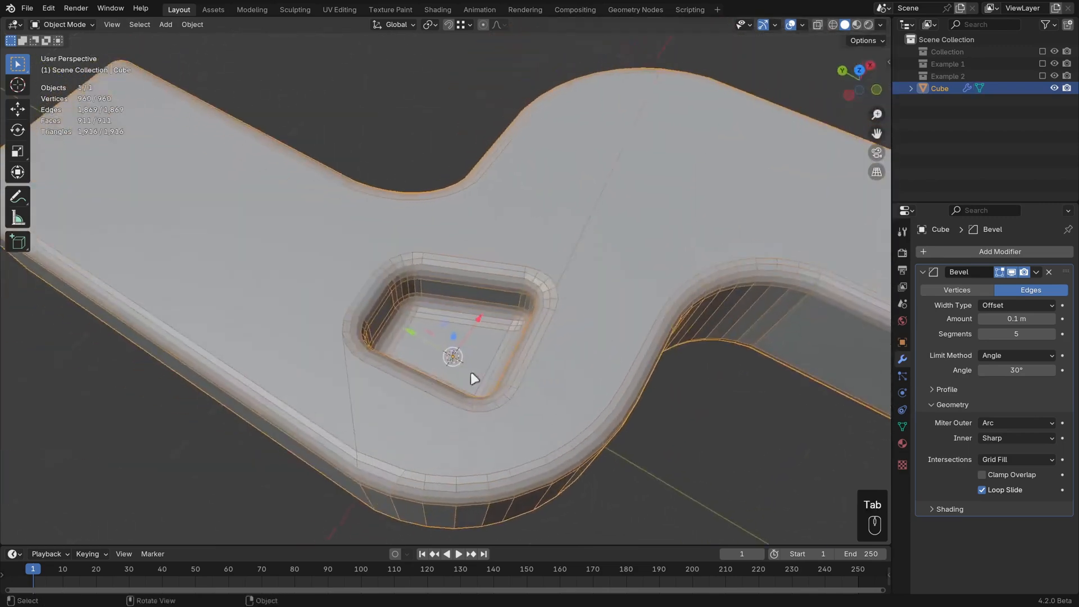
pyautogui.press('Tab')
pyautogui.press('1')
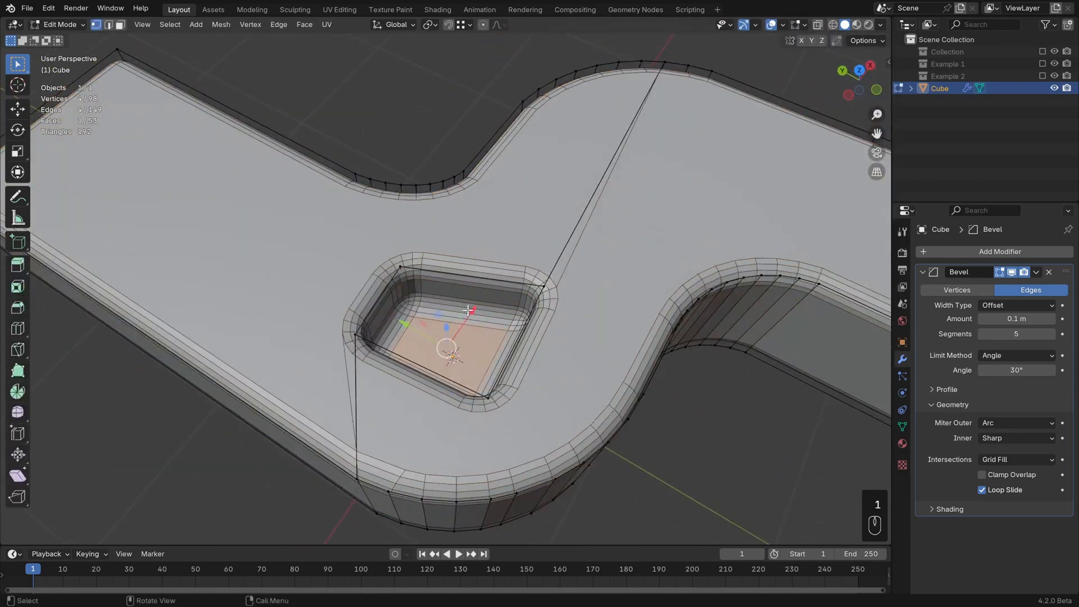
# Step: Connect the pocket's upper corner vertex to a vertex on the nearby curved outer edge
pyautogui.click(400, 267)
pyautogui.moveTo(400, 266); pyautogui.dragTo(438, 191, button='middle')
pyautogui.keyDown('shift'); pyautogui.click(439, 191); pyautogui.keyUp('shift')
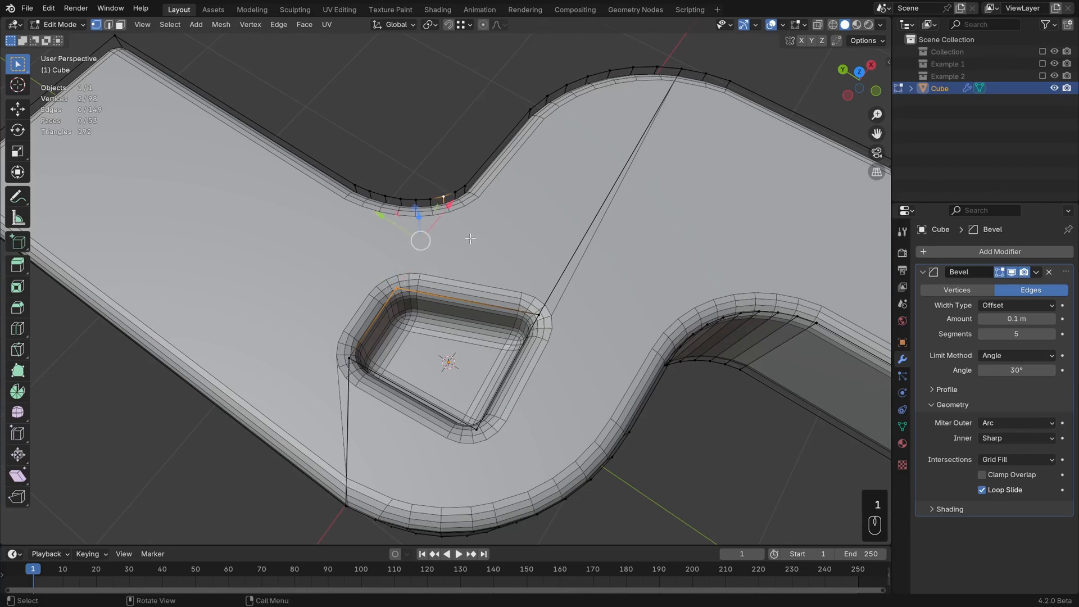
pyautogui.press('j')
pyautogui.moveTo(470, 240); pyautogui.dragTo(471, 263, button='middle')
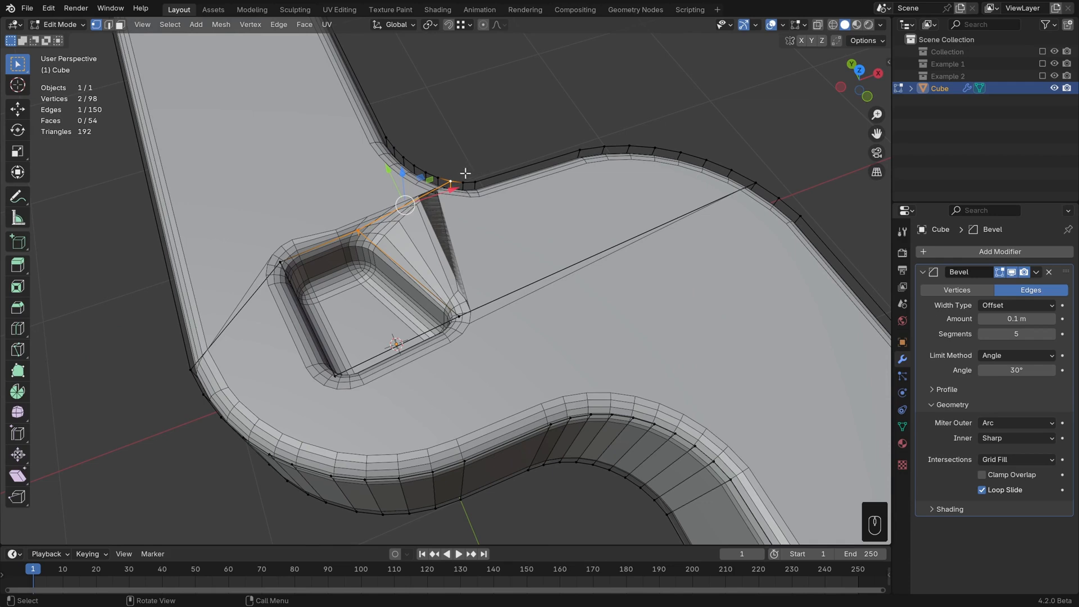
# Step: Undo the last vertex connection between the pocket and the curved outer edge
pyautogui.scroll(-1, 232, 348)
pyautogui.press('3')
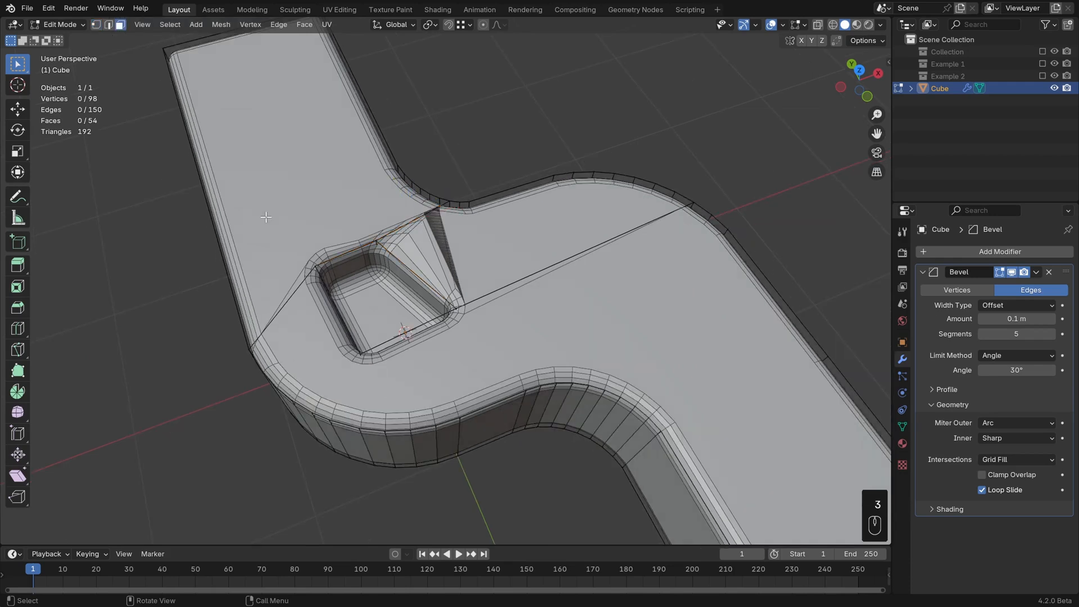
pyautogui.click(276, 159)
pyautogui.click(642, 321)
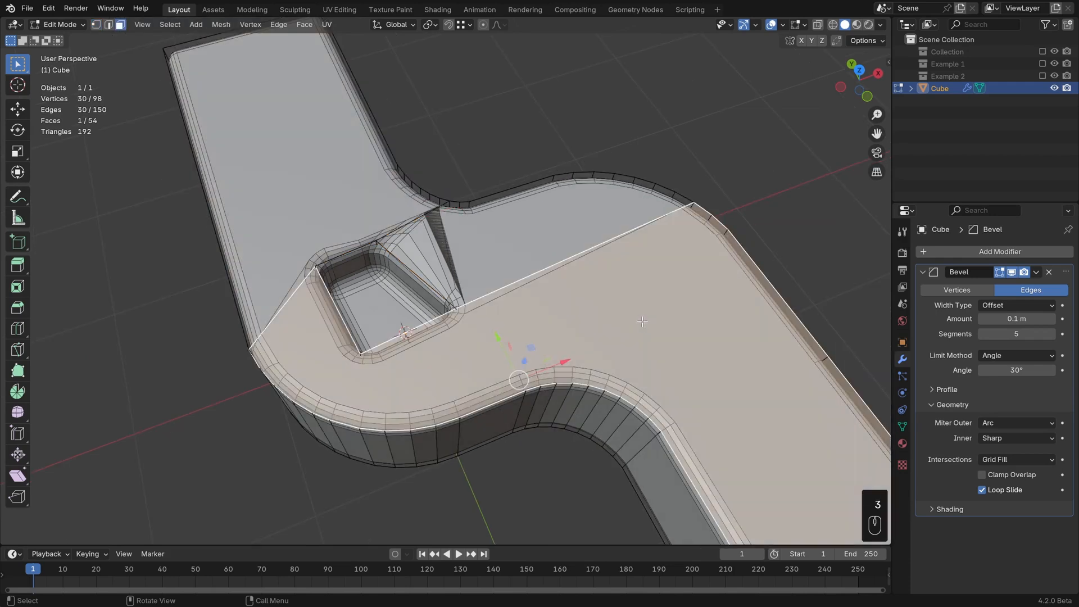
pyautogui.hotkey('alt', 'a')
pyautogui.hotkey('ctrl', 'z')
pyautogui.hotkey('ctrl', 'z')
pyautogui.hotkey('ctrl', 'z')
pyautogui.hotkey('ctrl', 'z')
pyautogui.hotkey('ctrl', 'z')
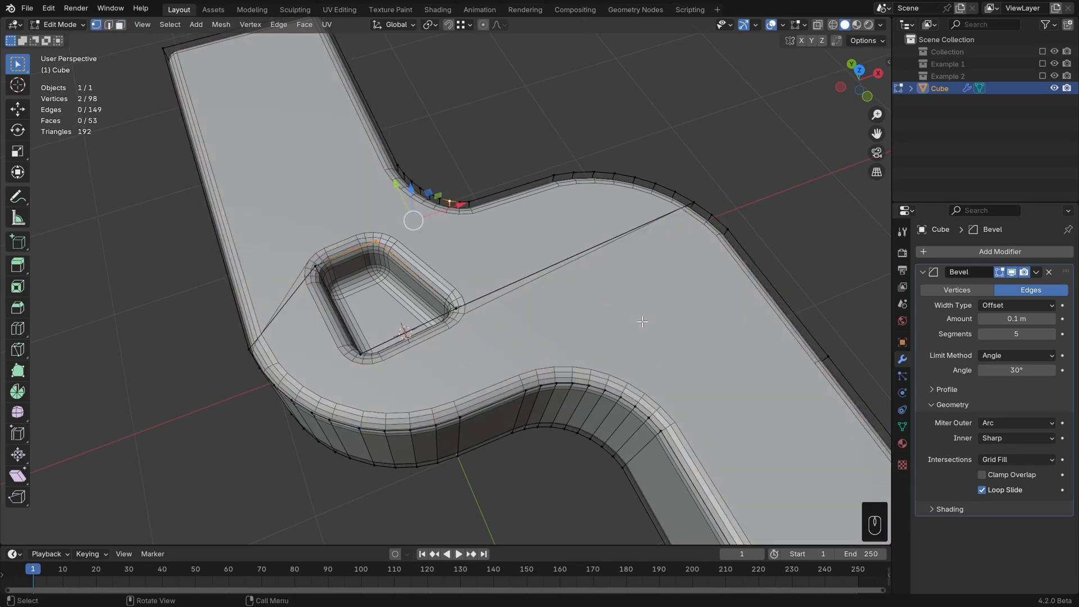
# Step: Connect the pocket's lower corner vertex to a vertex on the front outer edge
pyautogui.moveTo(490, 355); pyautogui.dragTo(529, 348, button='middle')
pyautogui.keyDown('shift'); pyautogui.moveTo(529, 304); pyautogui.dragTo(536, 267, button='middle'); pyautogui.keyUp('shift')
pyautogui.scroll(1, 505, 327)
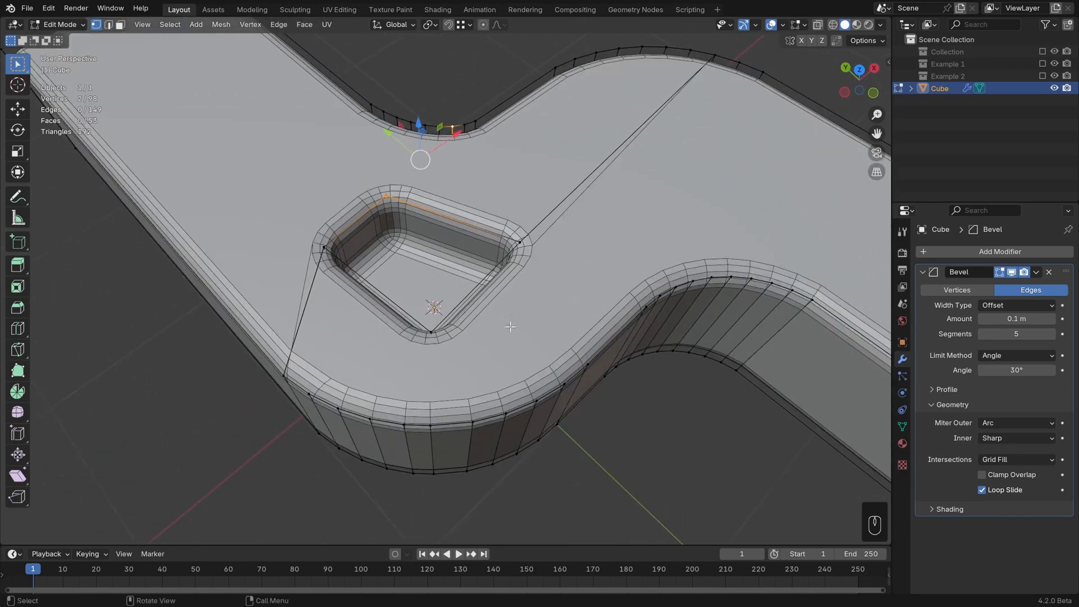
pyautogui.press('1')
pyautogui.click(433, 336)
pyautogui.keyDown('shift'); pyautogui.moveTo(445, 392); pyautogui.dragTo(460, 340, button='middle'); pyautogui.keyUp('shift')
pyautogui.scroll(1, 460, 339)
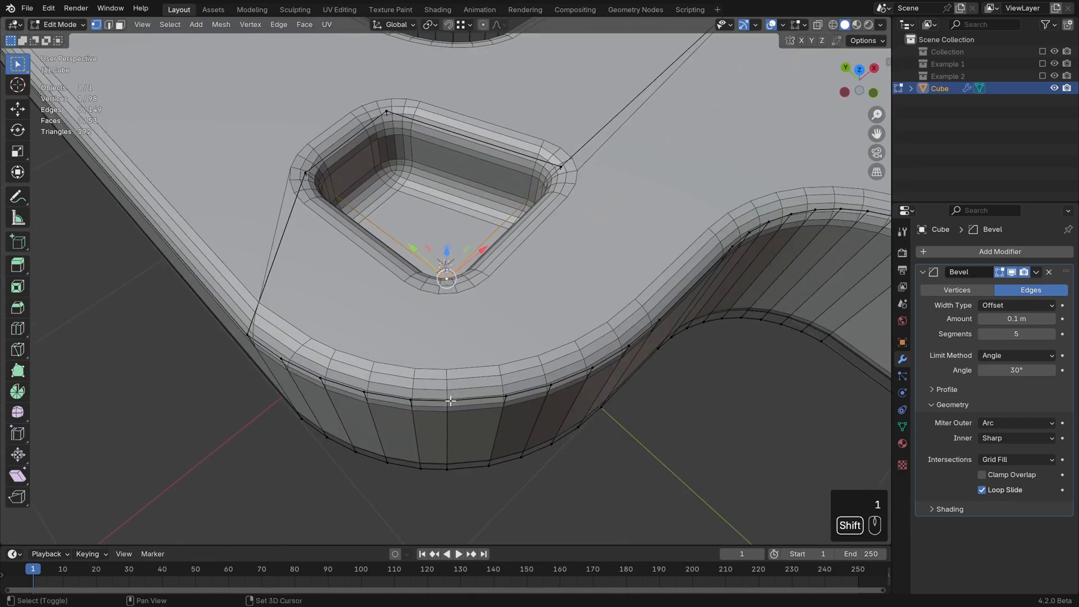
pyautogui.keyDown('shift'); pyautogui.click(448, 400); pyautogui.keyUp('shift')
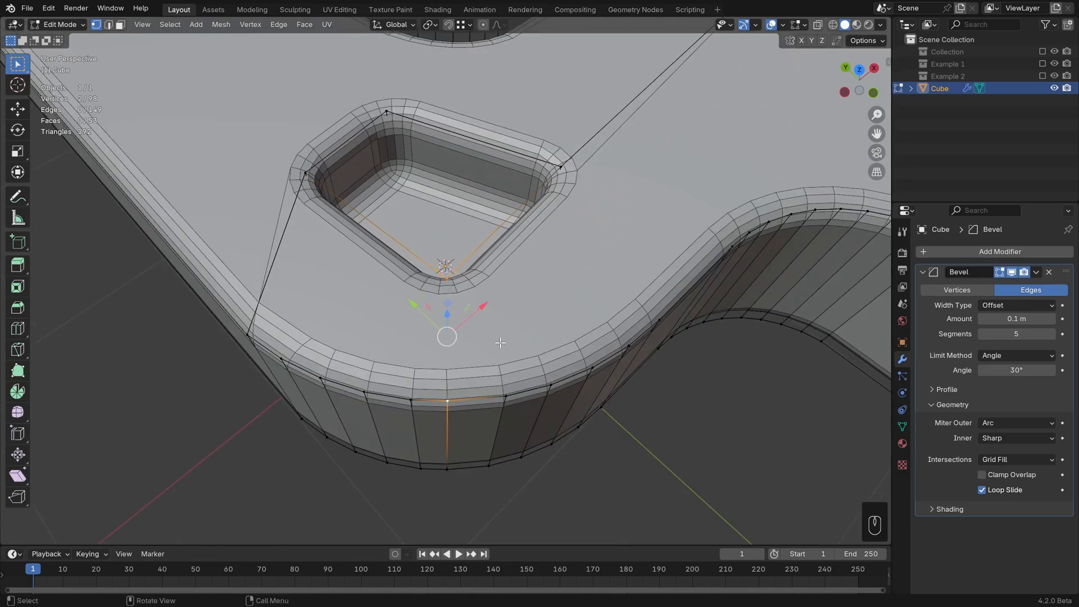
pyautogui.press('j')
pyautogui.moveTo(532, 329); pyautogui.dragTo(526, 348, button='middle')
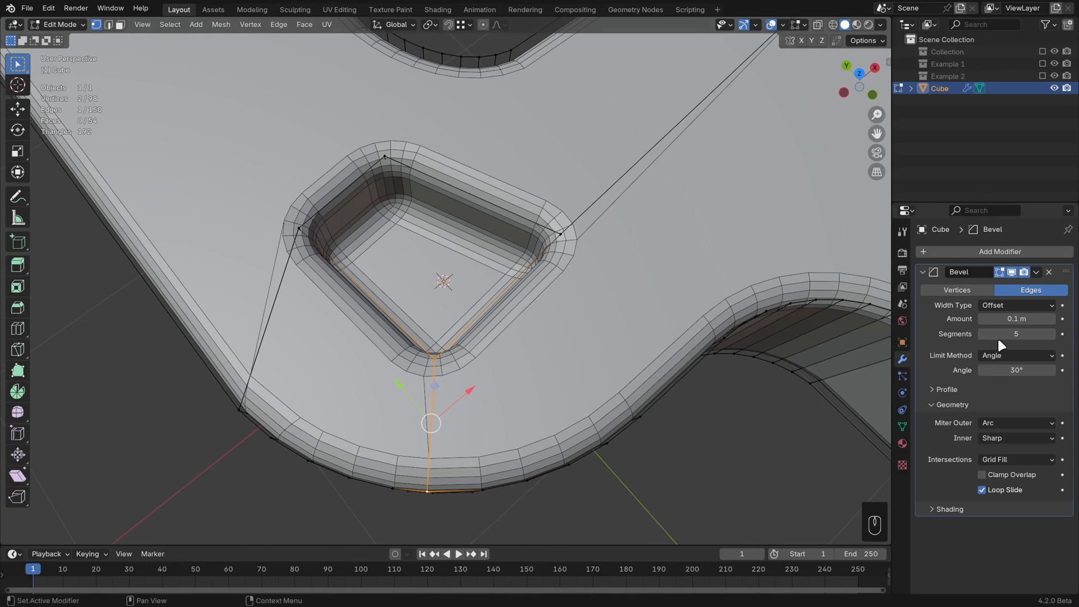
# Step: Increase the Bevel modifier's segments to 6
pyautogui.click(1051, 333)
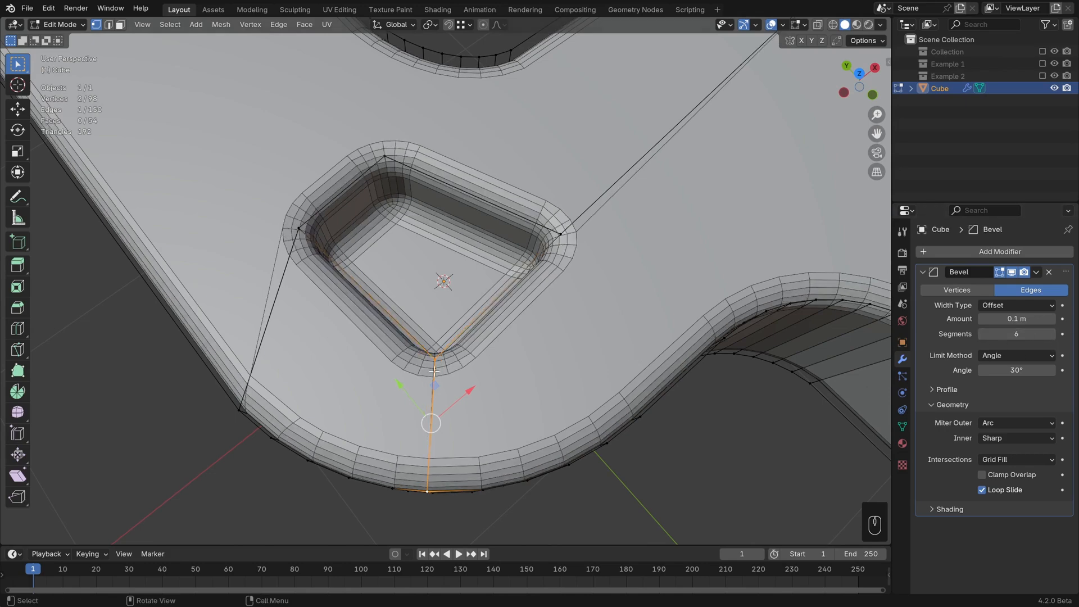
pyautogui.moveTo(504, 355); pyautogui.dragTo(524, 366, button='middle')
pyautogui.keyDown('shift'); pyautogui.moveTo(517, 304); pyautogui.dragTo(530, 368, button='middle'); pyautogui.keyUp('shift')
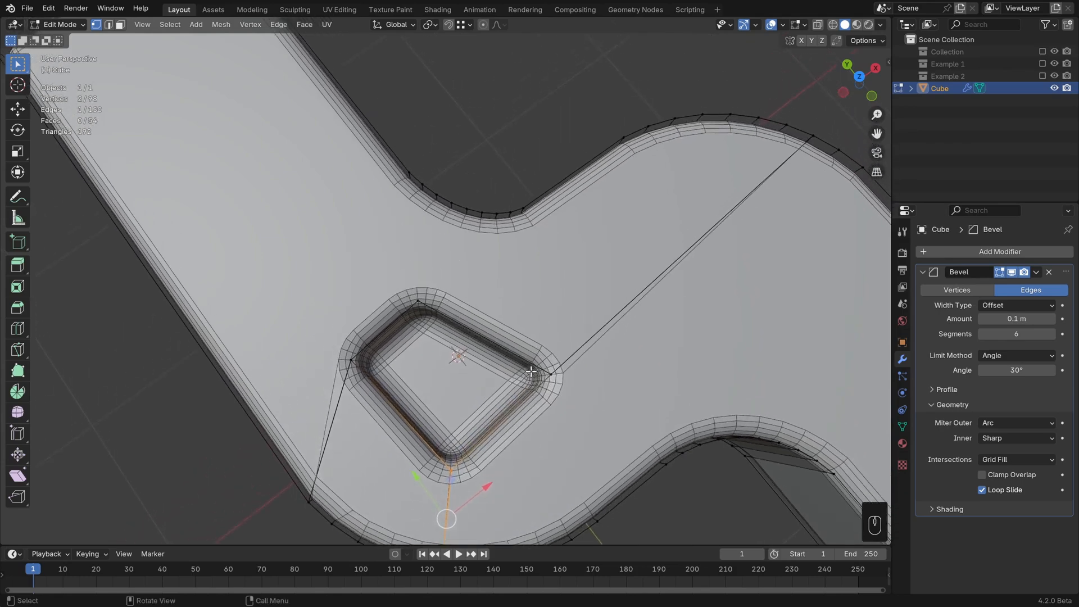
# Step: Insert a loop cut running along the side wall just below the top bevel
pyautogui.scroll(1, 530, 368)
pyautogui.keyDown('shift'); pyautogui.moveTo(477, 306); pyautogui.dragTo(293, 285, button='middle'); pyautogui.keyUp('shift')
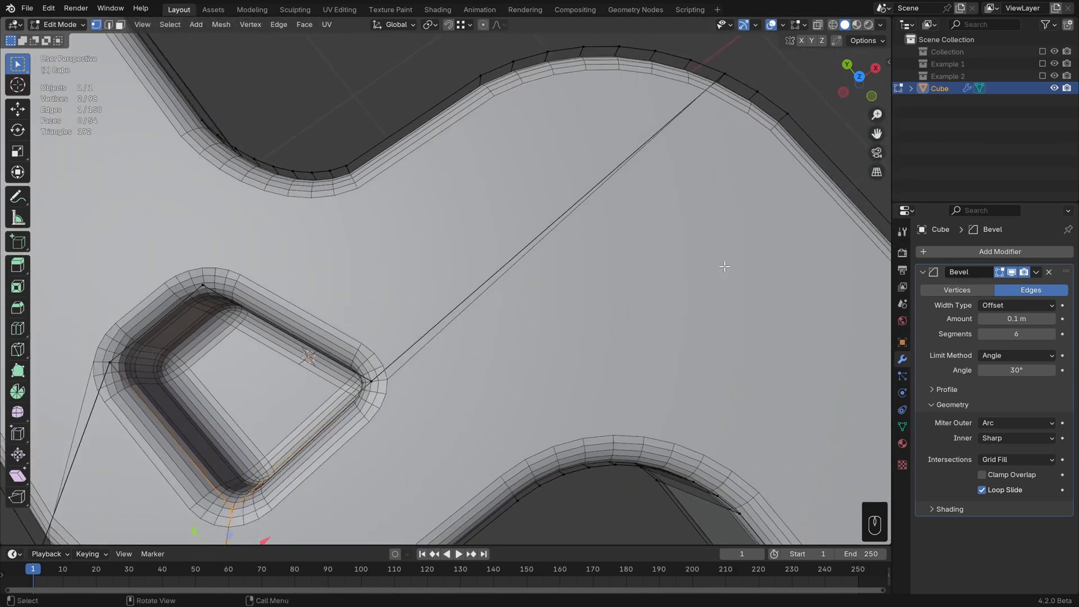
pyautogui.moveTo(724, 267); pyautogui.dragTo(528, 231, button='middle')
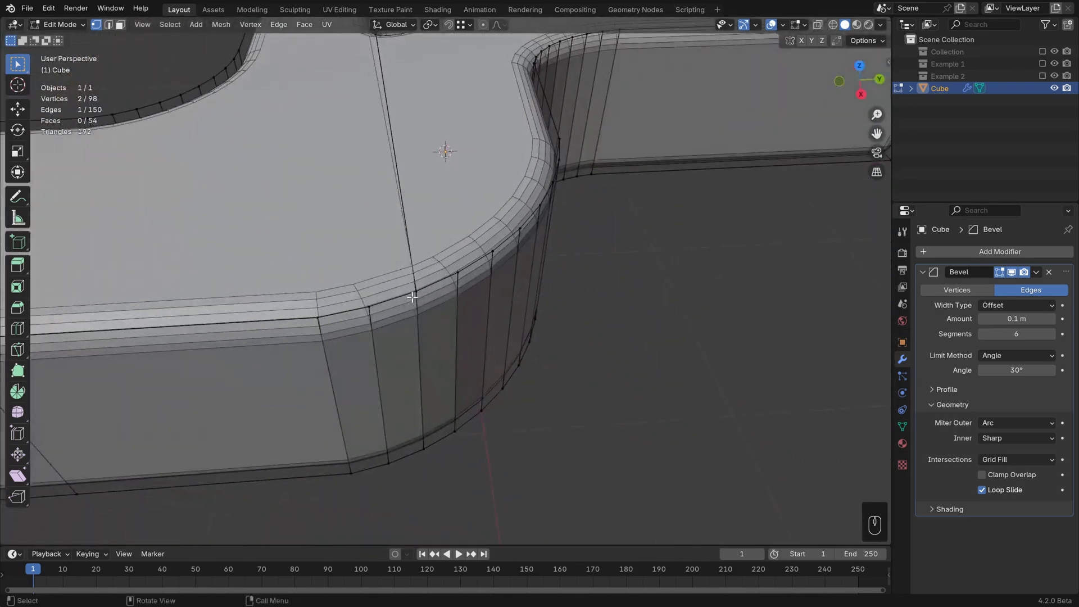
pyautogui.moveTo(397, 170); pyautogui.dragTo(397, 419, button='middle')
pyautogui.hotkey('ctrl', 'r')
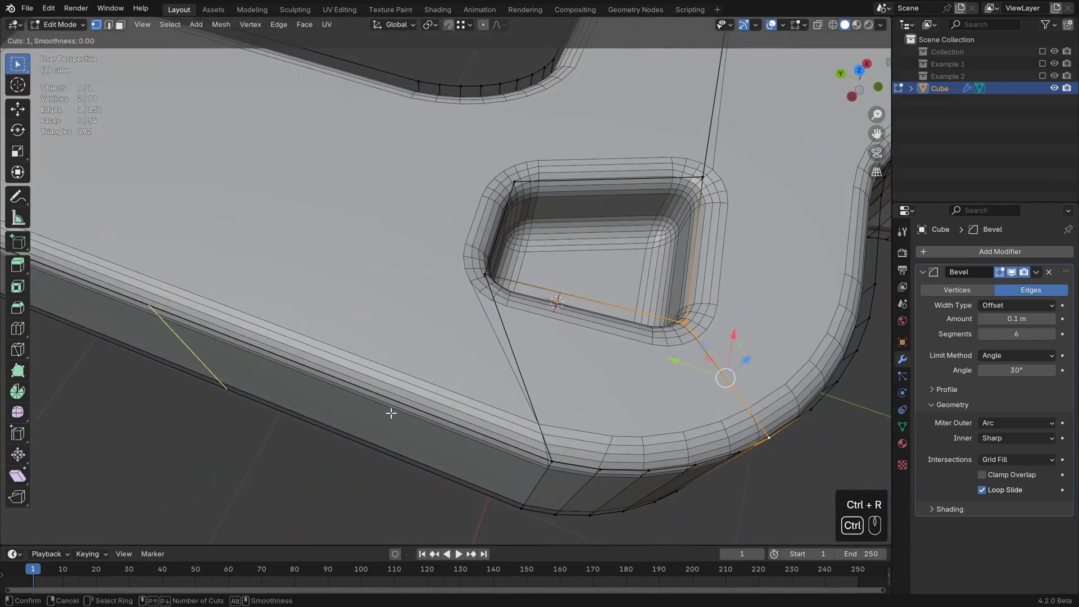
pyautogui.click(390, 412)
# Step: Connect a vertex on the new side loop to the pocket's left corner vertex
pyautogui.click(522, 444)
pyautogui.click(277, 353)
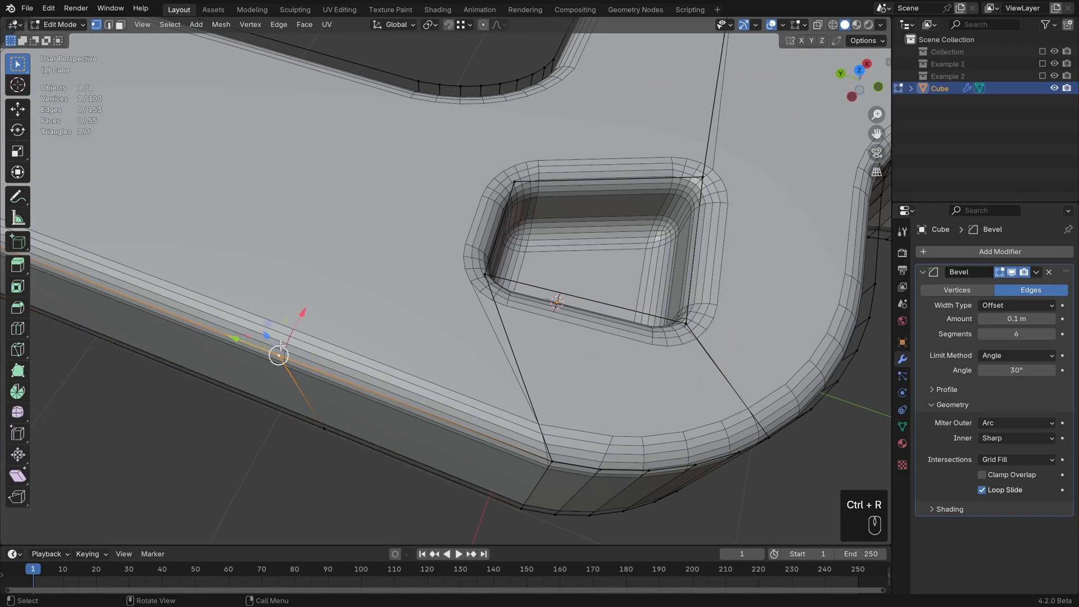
pyautogui.keyDown('shift'); pyautogui.click(479, 282); pyautogui.keyUp('shift')
pyautogui.press('j')
# Step: Edge-slide the connection's end vertex along the side loop to reposition it
pyautogui.moveTo(411, 363); pyautogui.dragTo(343, 417, button='middle')
pyautogui.click(336, 392)
pyautogui.keyDown('shift'); pyautogui.click(365, 449); pyautogui.keyUp('shift')
pyautogui.moveTo(429, 405); pyautogui.dragTo(433, 426, button='middle')
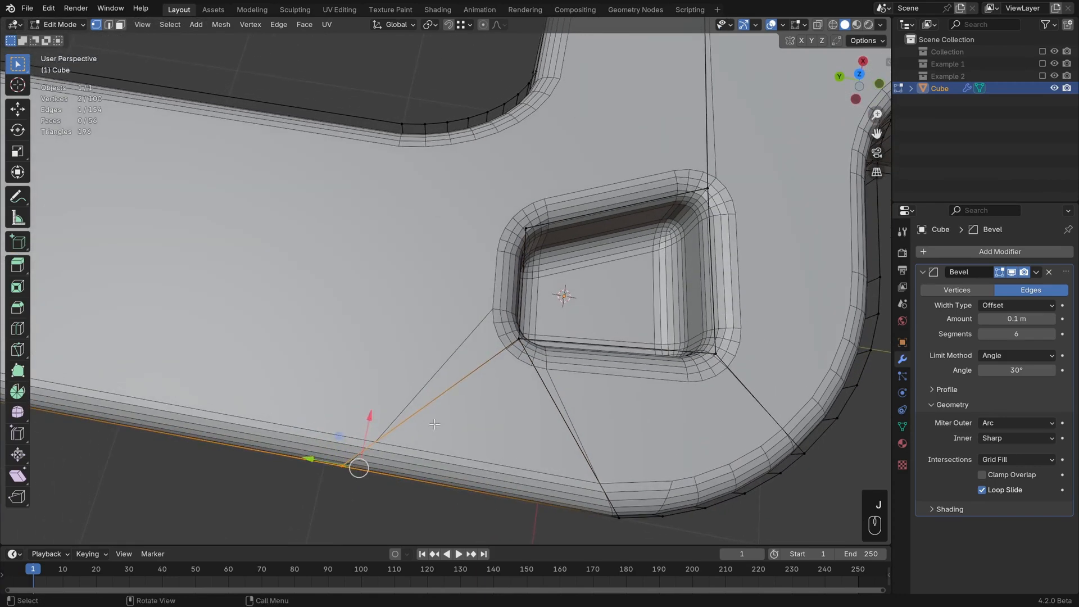
pyautogui.press('g')
pyautogui.press('g')
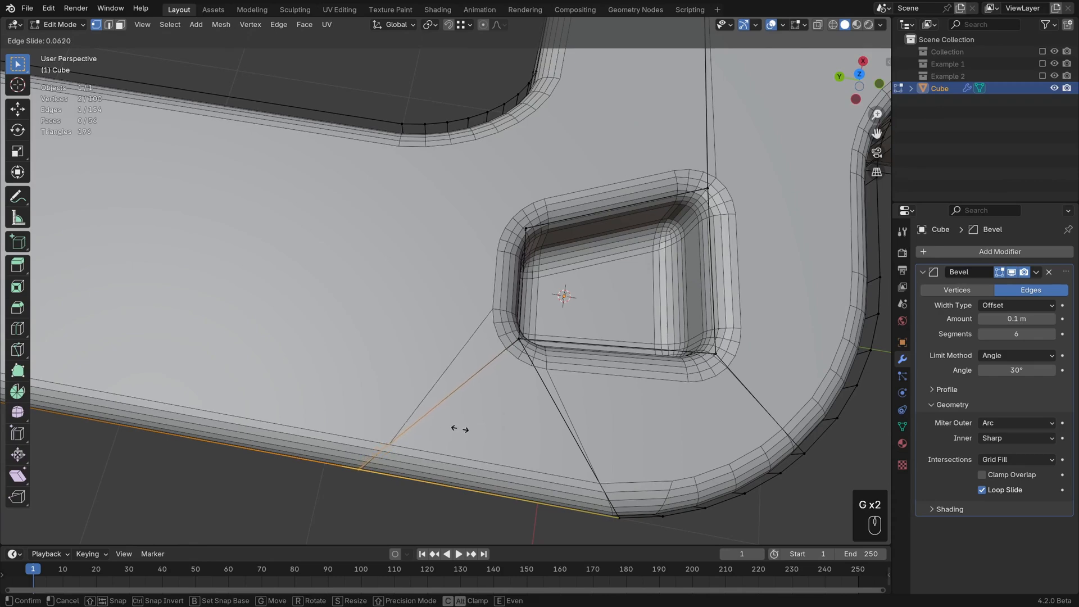
pyautogui.click(459, 428)
# Step: Try connecting the pocket's upper-left corner vertex to the inner curved edge, then undo it
pyautogui.click(525, 229)
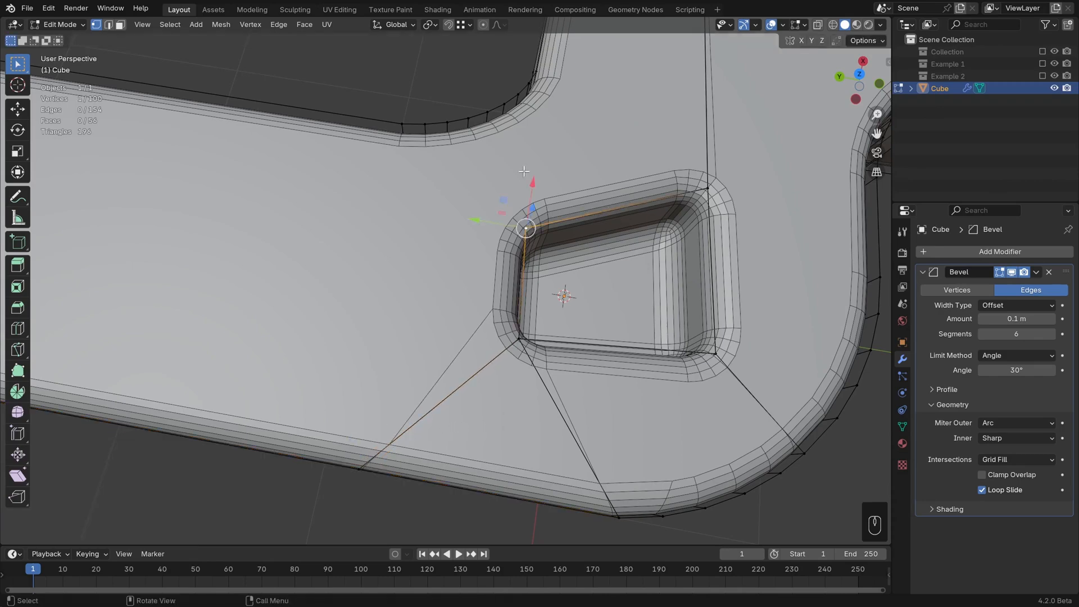
pyautogui.keyDown('shift'); pyautogui.moveTo(487, 145); pyautogui.dragTo(487, 180, button='middle'); pyautogui.keyUp('shift')
pyautogui.keyDown('shift'); pyautogui.click(470, 147); pyautogui.keyUp('shift')
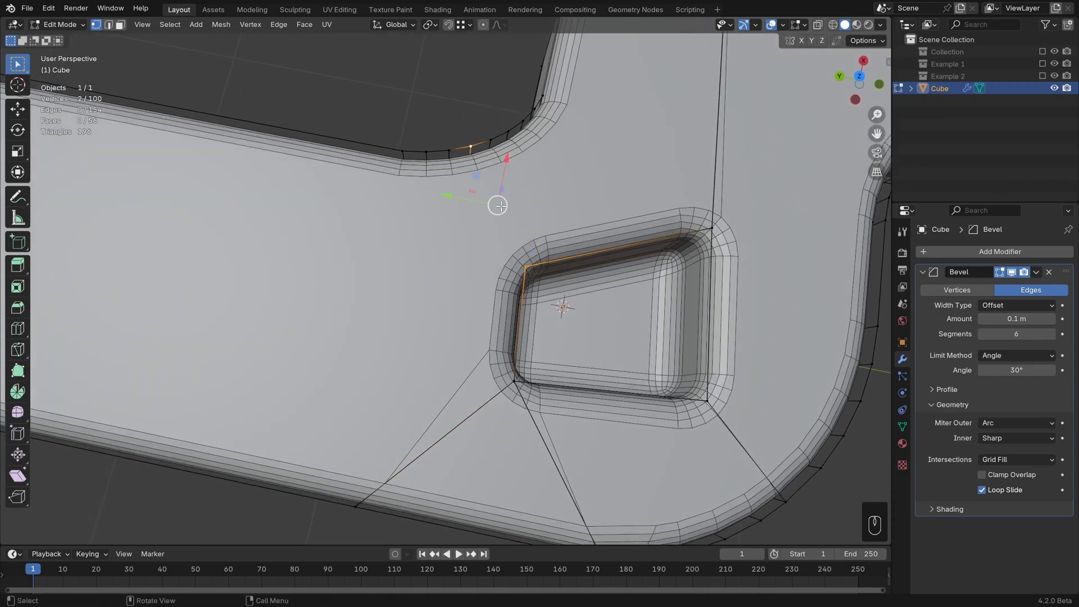
pyautogui.press('j')
pyautogui.moveTo(531, 219); pyautogui.dragTo(352, 383, button='middle')
pyautogui.hotkey('ctrl', 'z')
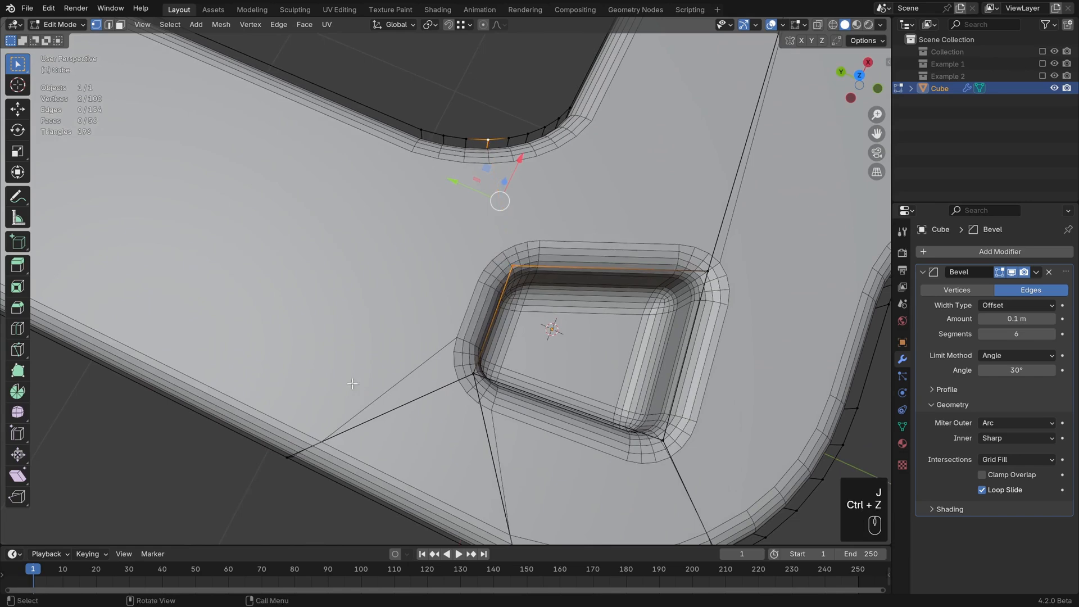
# Step: Undo the two previous edits
pyautogui.moveTo(433, 428); pyautogui.dragTo(450, 510, button='middle')
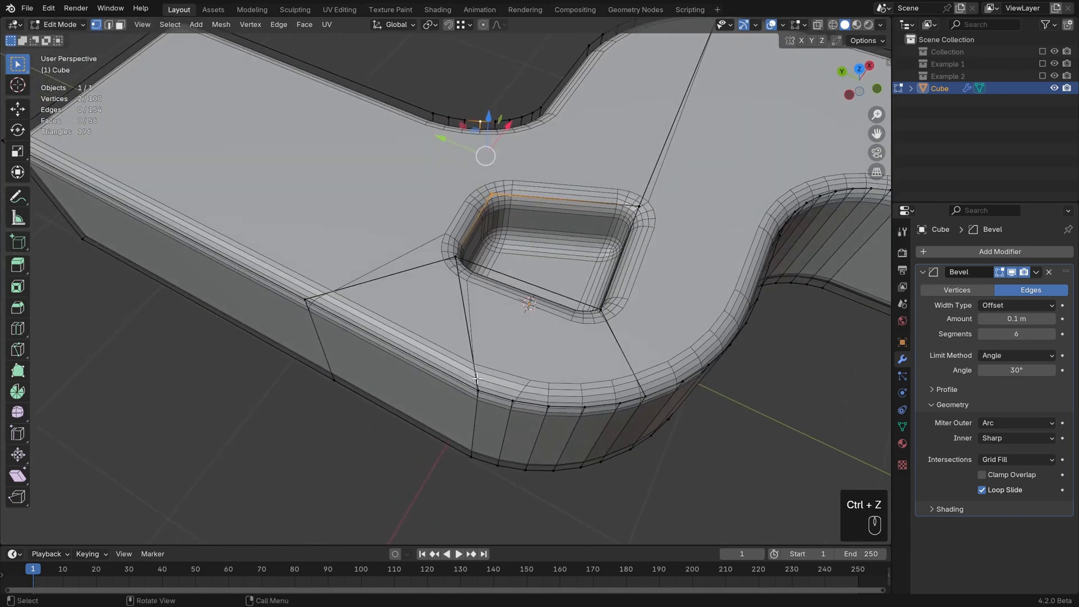
pyautogui.hotkey('ctrl', 'z')
pyautogui.hotkey('ctrl', 'z')
# Step: Join two selected top-surface vertices near the pocket with a new edge
pyautogui.click(505, 355)
pyautogui.keyDown('shift'); pyautogui.click(432, 334); pyautogui.keyUp('shift')
pyautogui.press('f')
# Step: Select the two top faces beside the pocket, apply Fill, and deselect everything
pyautogui.moveTo(646, 232); pyautogui.dragTo(604, 239, button='middle')
pyautogui.click(659, 292)
pyautogui.keyDown('shift'); pyautogui.click(501, 390); pyautogui.keyUp('shift')
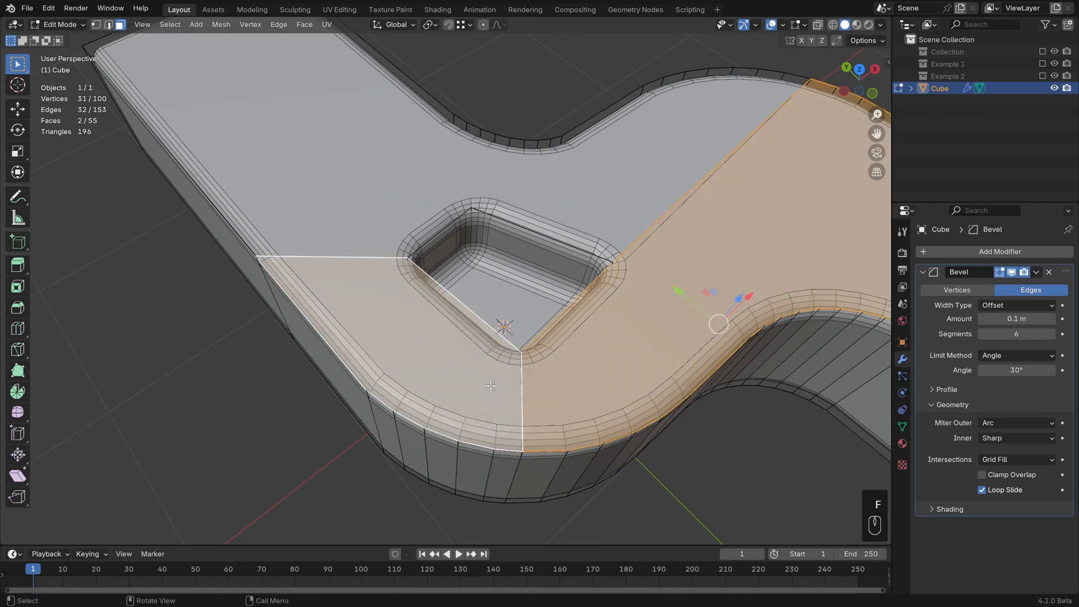
pyautogui.press('f')
pyautogui.hotkey('alt', 'a')
# Step: Check the mesh in Object Mode, then return to Edit Mode
pyautogui.scroll(-1, 570, 360)
pyautogui.keyDown('shift'); pyautogui.moveTo(557, 325); pyautogui.dragTo(339, 278, button='middle'); pyautogui.keyUp('shift')
pyautogui.press('Tab')
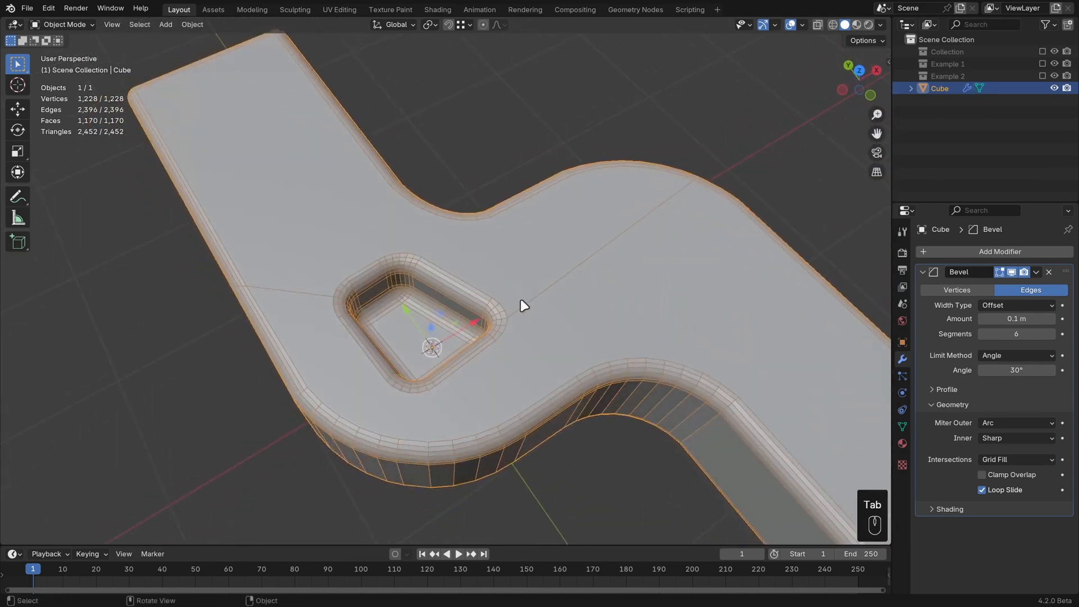
pyautogui.press('Tab')
pyautogui.moveTo(565, 308); pyautogui.dragTo(643, 325, button='middle')
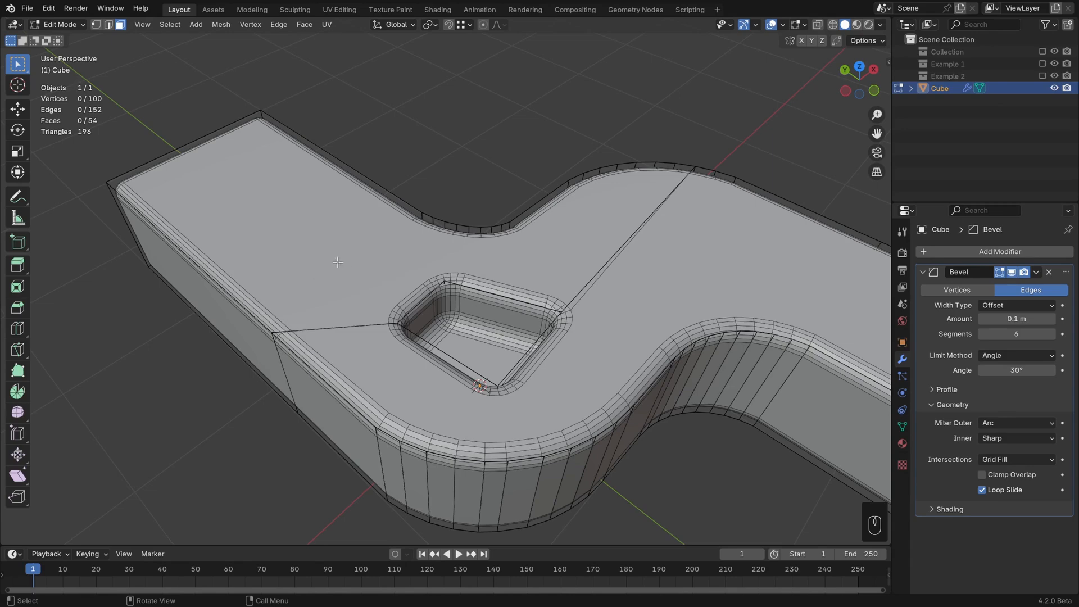
pyautogui.moveTo(337, 261); pyautogui.dragTo(454, 277, button='middle')
# Step: Raise the top edge at the model's left end about 0.17 m along Z
pyautogui.press('2')
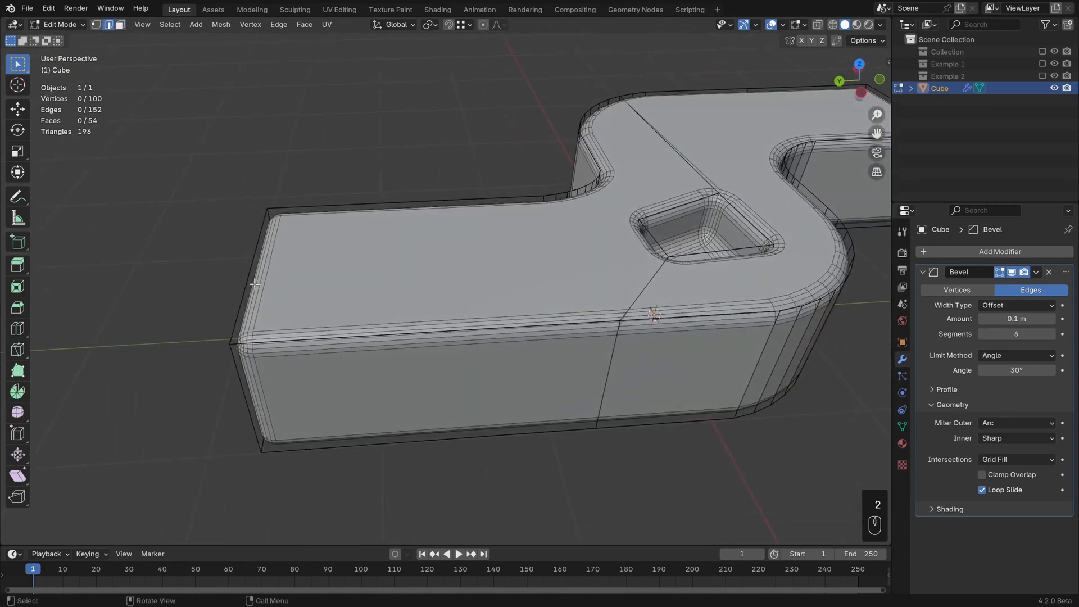
pyautogui.click(250, 281)
pyautogui.moveTo(250, 281); pyautogui.dragTo(350, 253, button='middle')
pyautogui.press('g')
pyautogui.press('z')
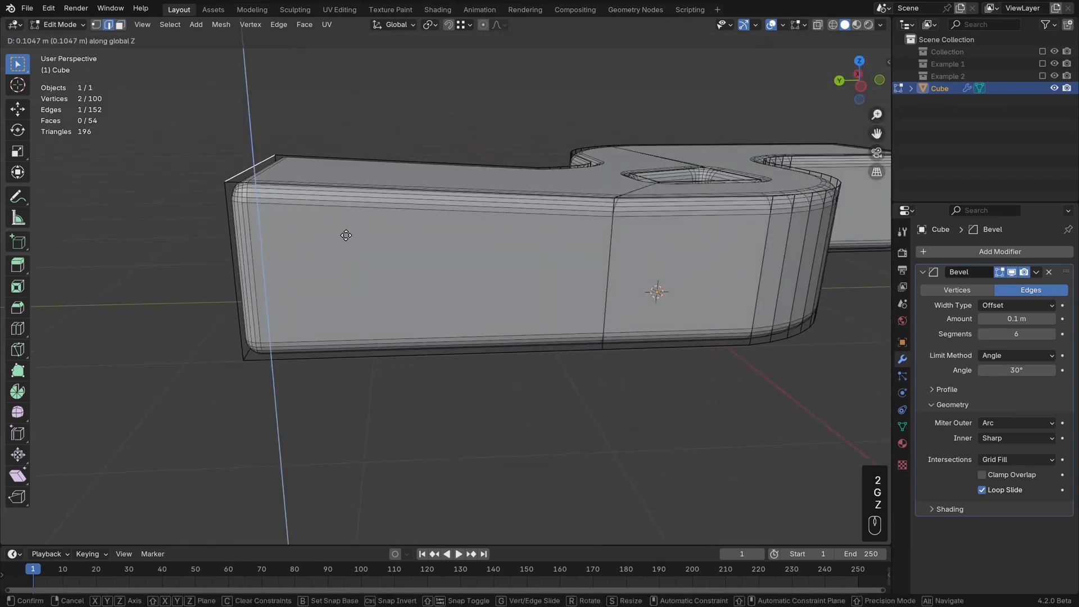
pyautogui.click(348, 225)
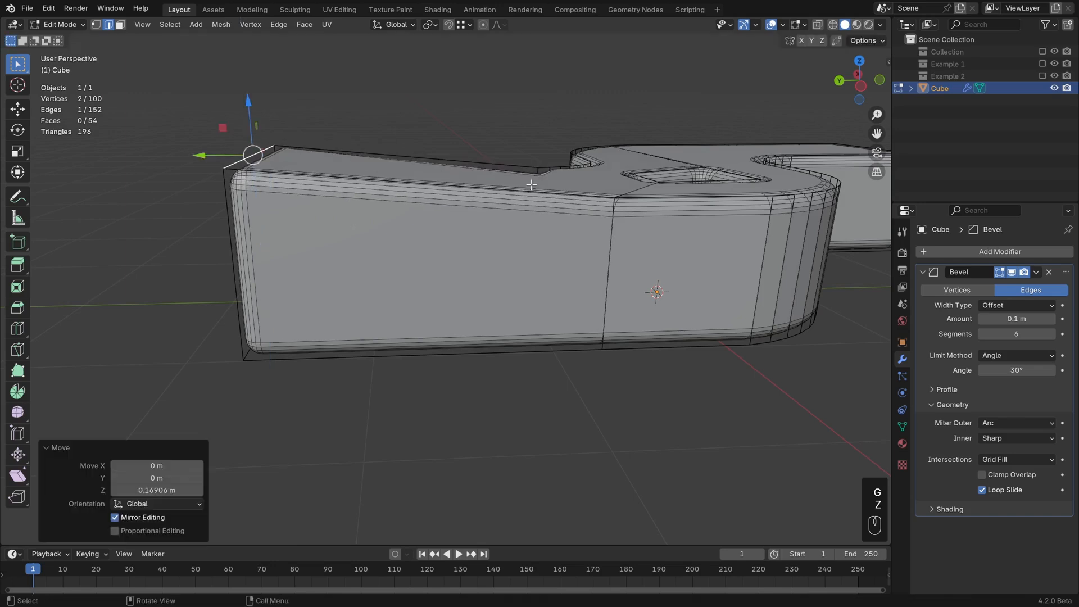
# Step: Flatten the two top faces of the left arm by scaling them to 0 along Z
pyautogui.moveTo(530, 180); pyautogui.dragTo(609, 236, button='middle')
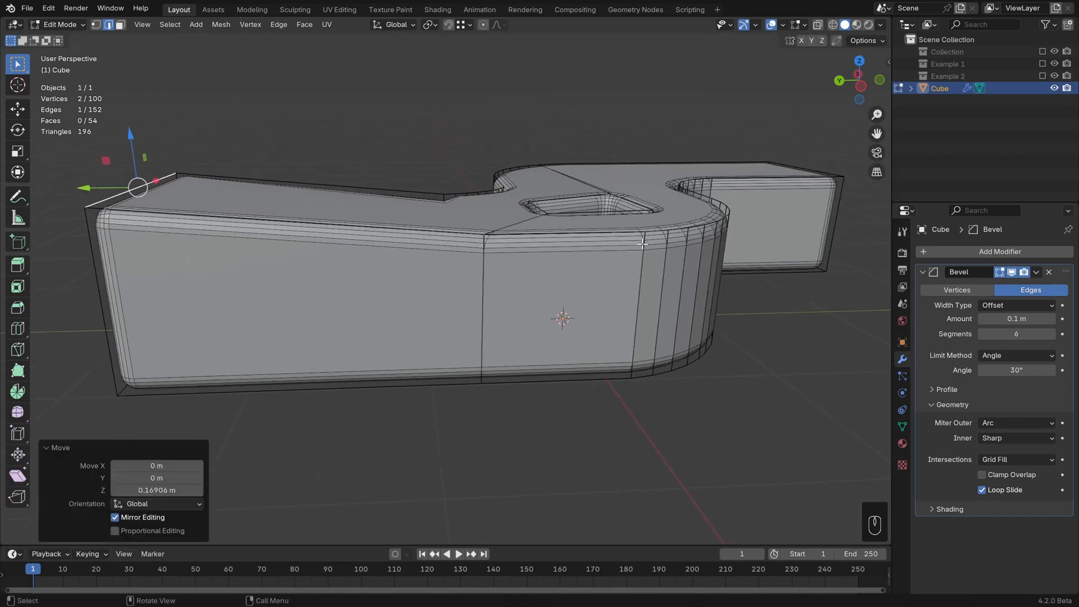
pyautogui.press('3')
pyautogui.click(477, 221)
pyautogui.keyDown('shift'); pyautogui.click(602, 216); pyautogui.keyUp('shift')
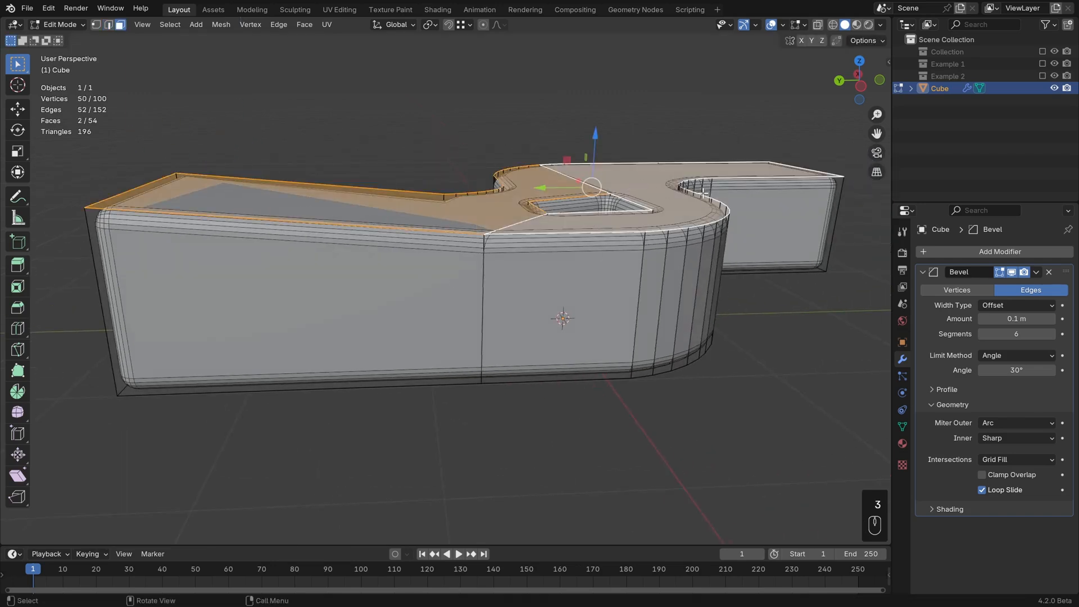
pyautogui.press('s')
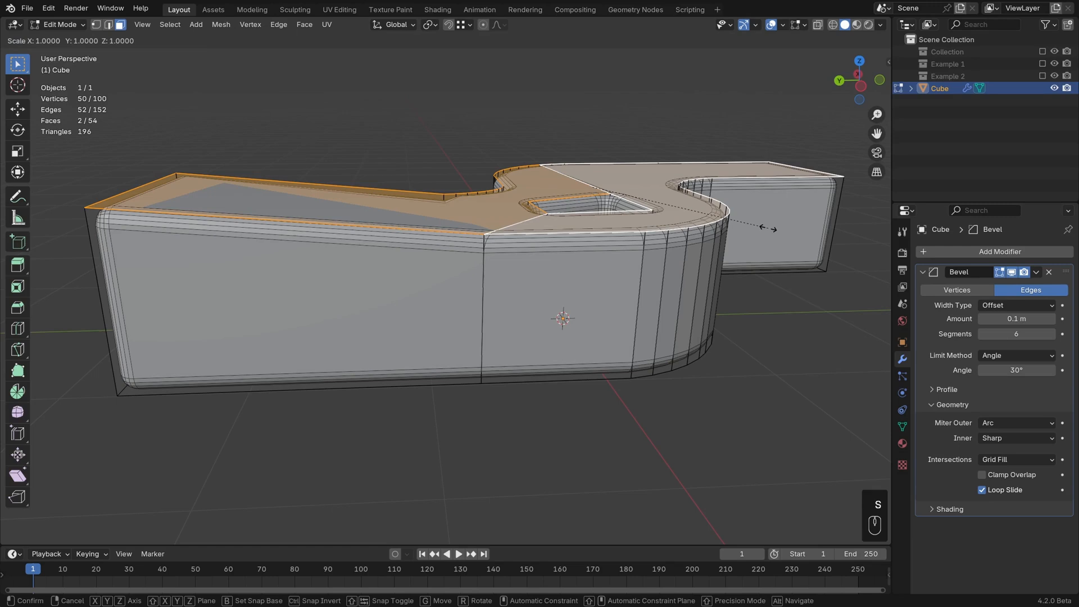
pyautogui.press('z')
pyautogui.press('KP_0')
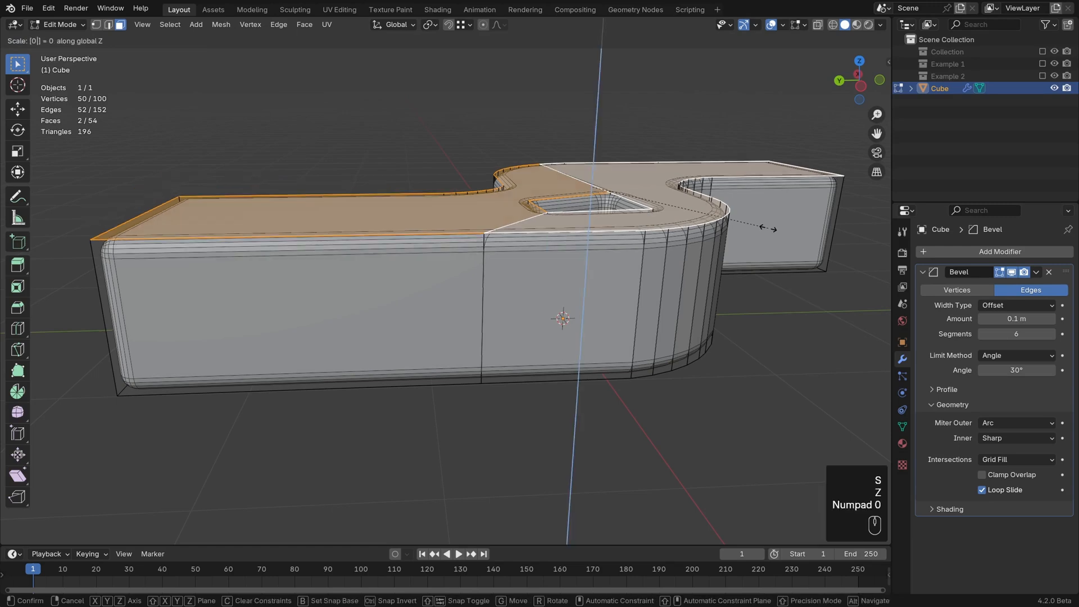
pyautogui.press('KP_Enter')
pyautogui.moveTo(731, 217); pyautogui.dragTo(753, 214, button='middle')
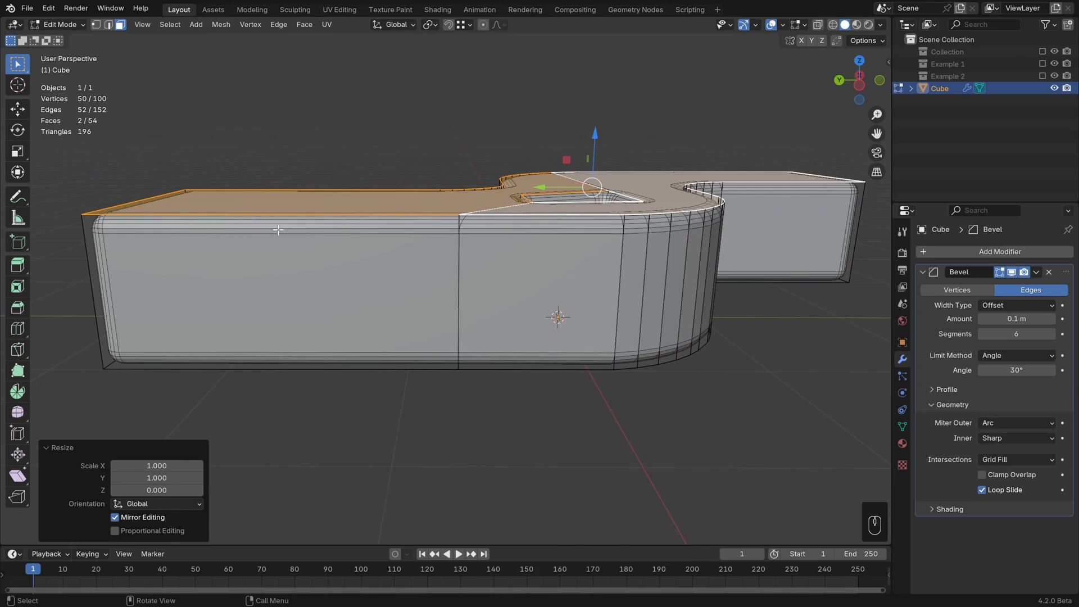
pyautogui.press('1')
pyautogui.click(138, 199)
pyautogui.click(191, 184)
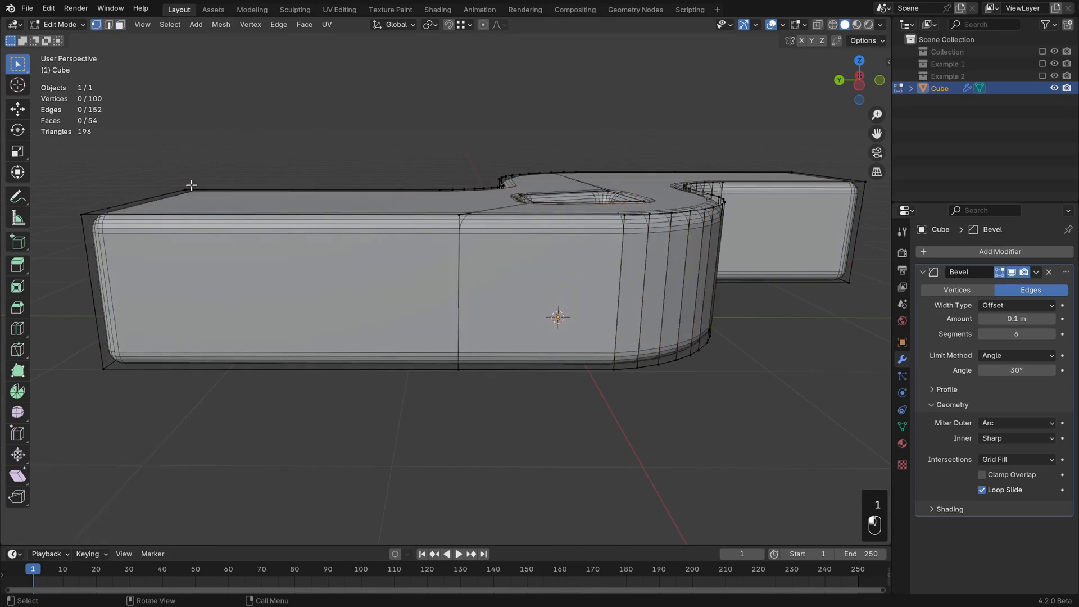
pyautogui.keyDown('shift'); pyautogui.click(81, 231); pyautogui.keyUp('shift')
pyautogui.press('g')
pyautogui.press('g')
pyautogui.press('z')
pyautogui.press('z')
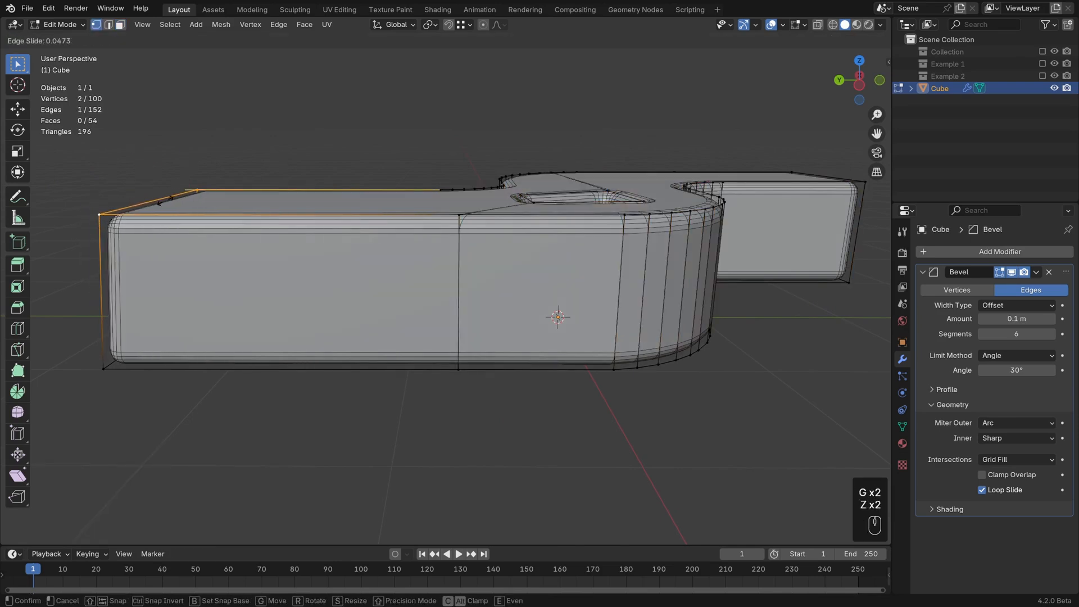
pyautogui.rightClick(188, 227)
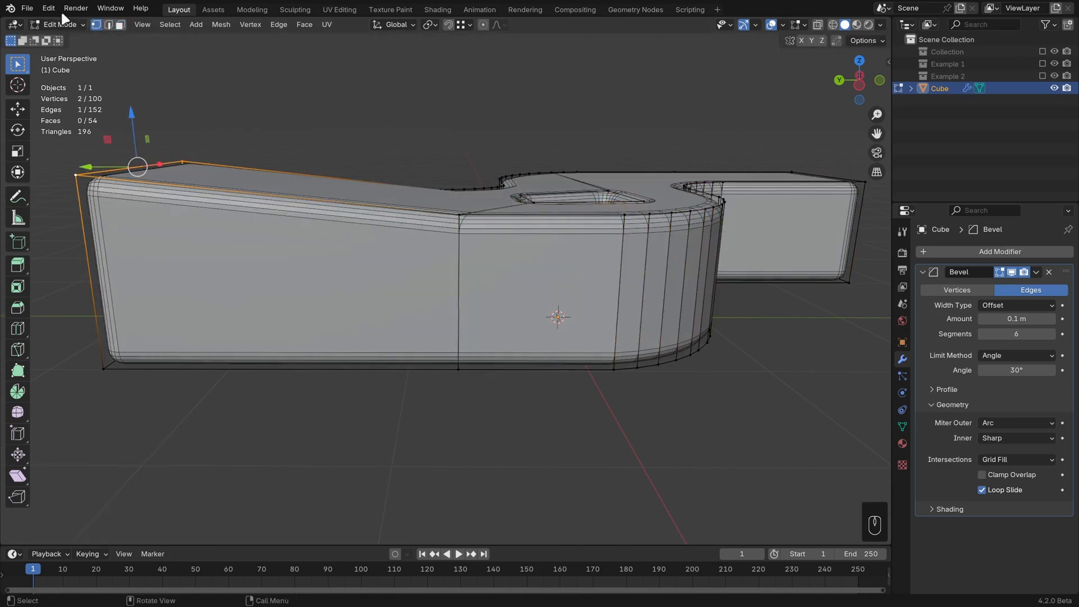
# Step: Open Preferences, search the extensions for loop and expand the installed LoopTools entry
pyautogui.click(49, 8)
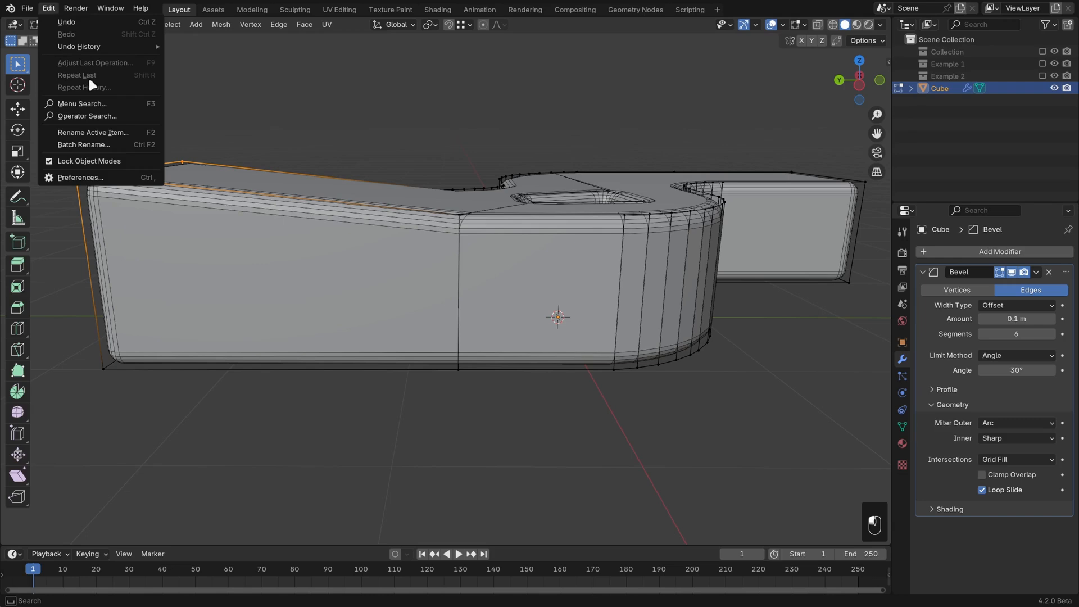
pyautogui.click(119, 177)
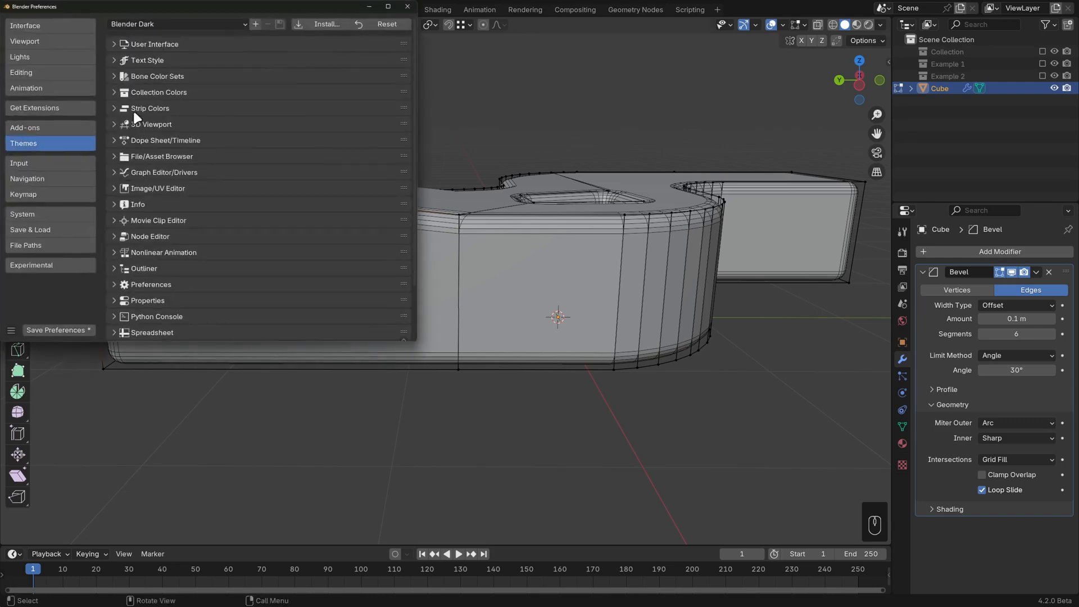
pyautogui.click(51, 129)
pyautogui.click(56, 110)
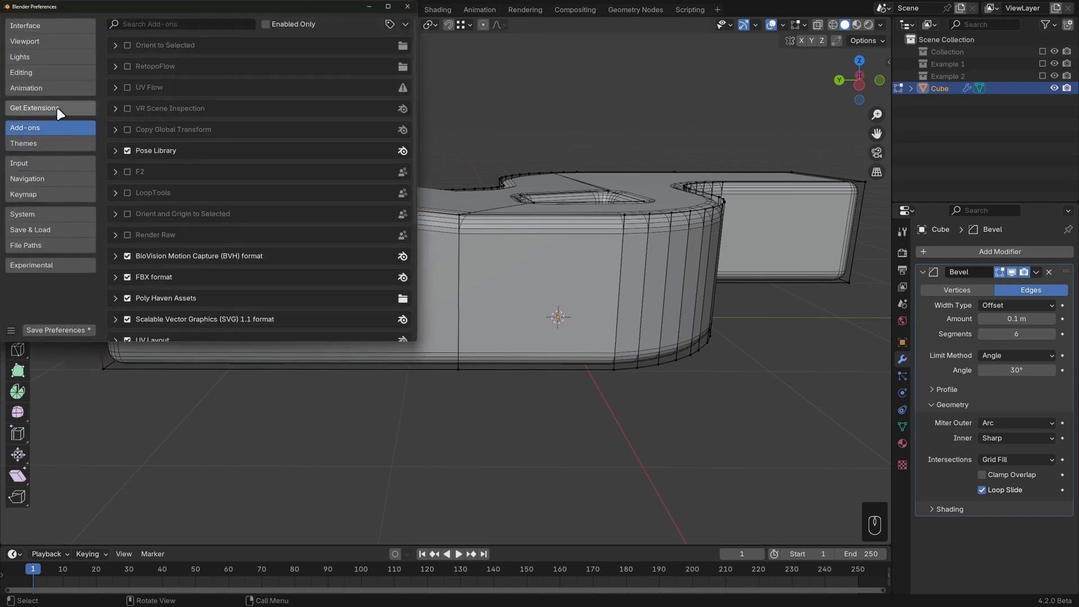
pyautogui.click(216, 24)
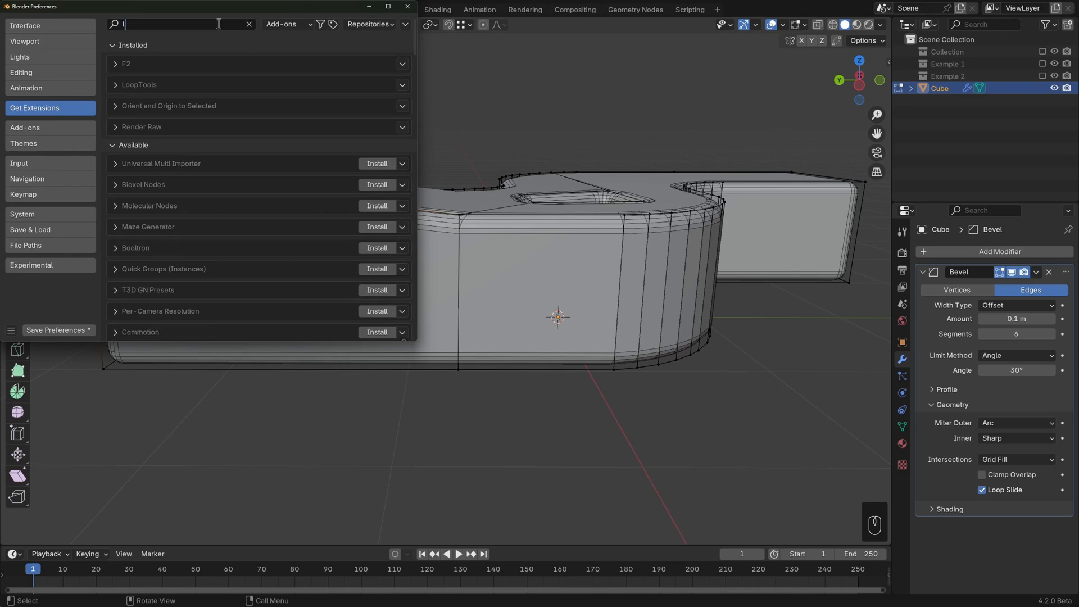
pyautogui.write('loop')
pyautogui.click(116, 64)
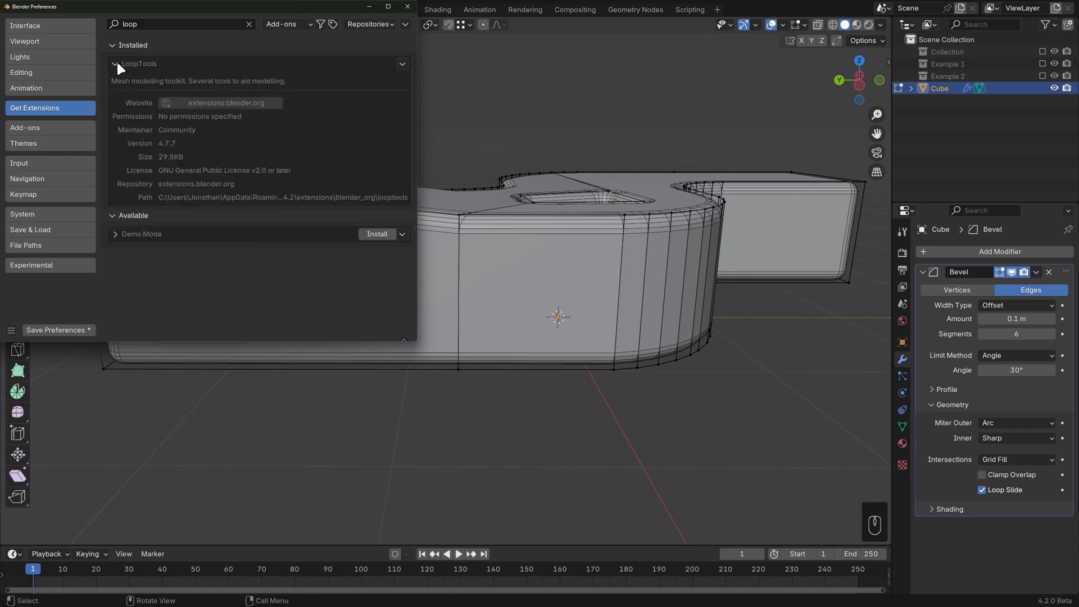
# Step: Search the add-ons for loop, enable LoopTools and close Preferences
pyautogui.click(50, 125)
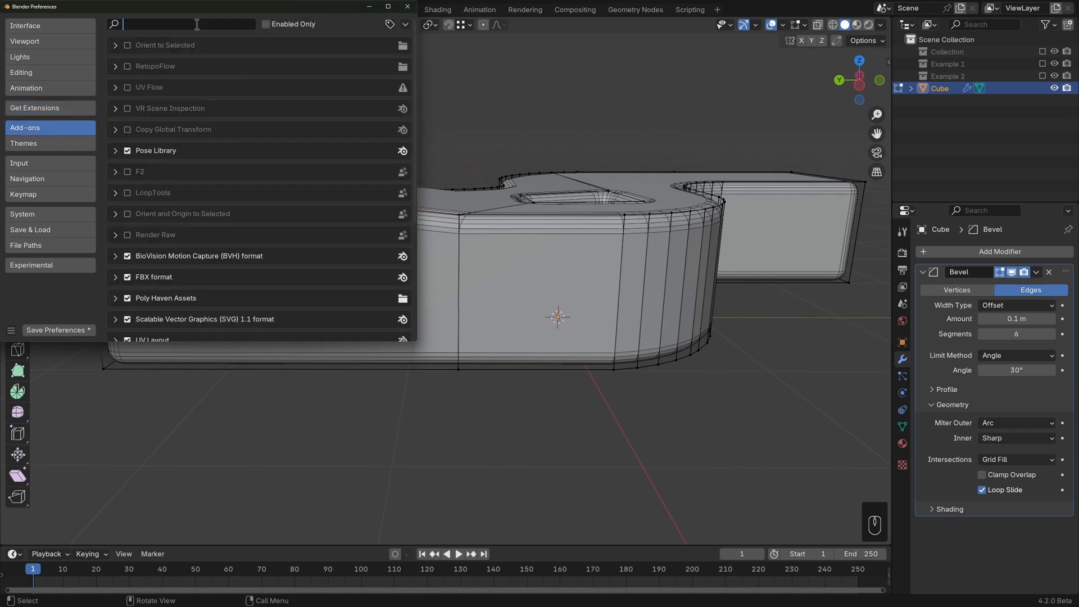
pyautogui.write('loop')
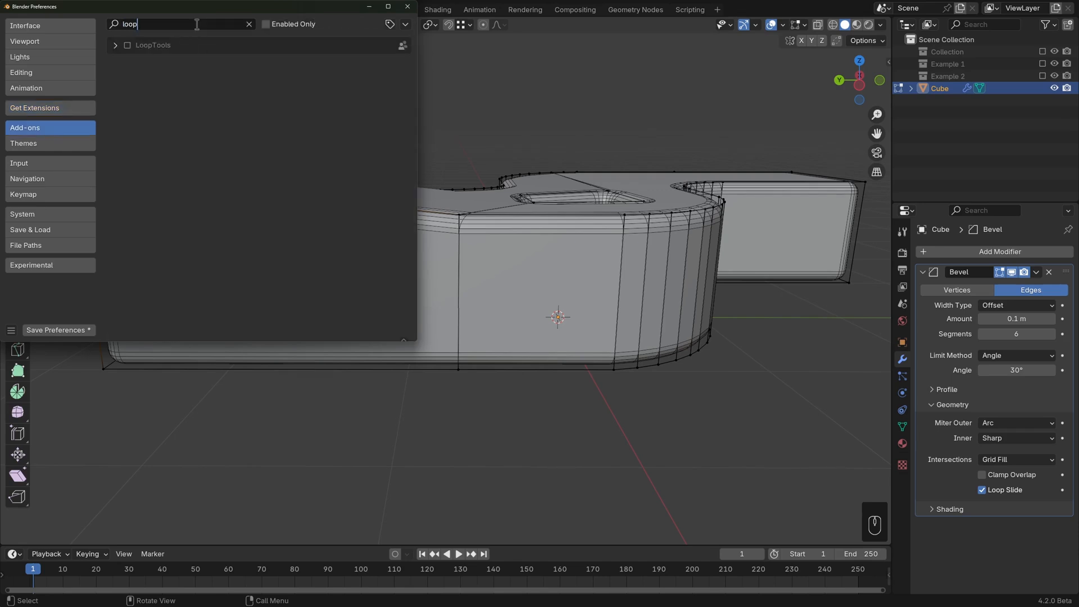
pyautogui.click(128, 45)
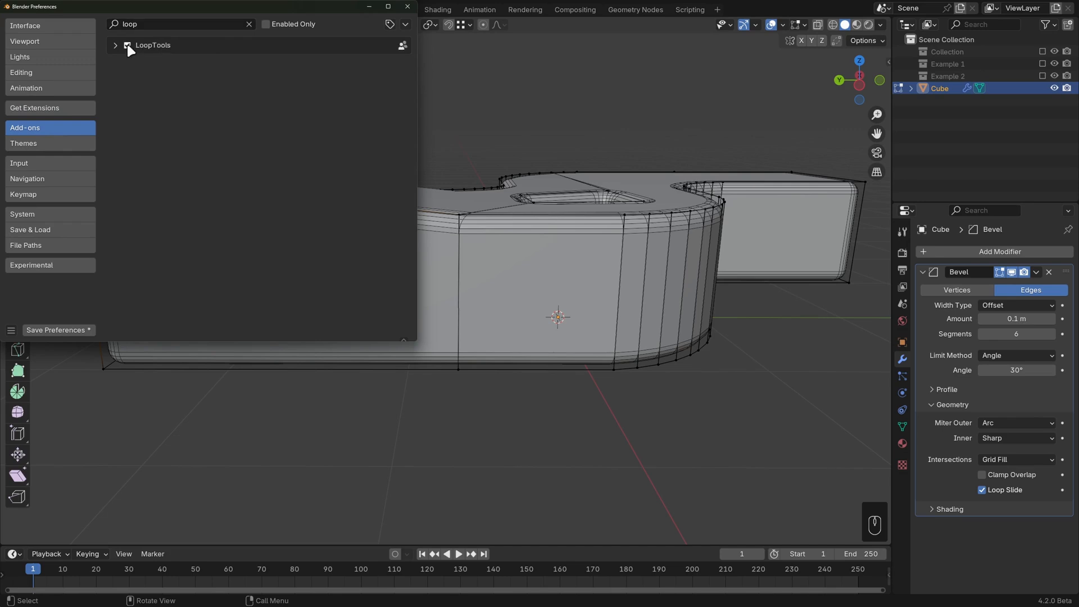
pyautogui.click(406, 8)
# Step: Select the two top faces beside the pocket in face mode and flatten them with LoopTools Flatten
pyautogui.press('3')
pyautogui.click(466, 200)
pyautogui.keyDown('shift'); pyautogui.click(629, 179); pyautogui.keyUp('shift')
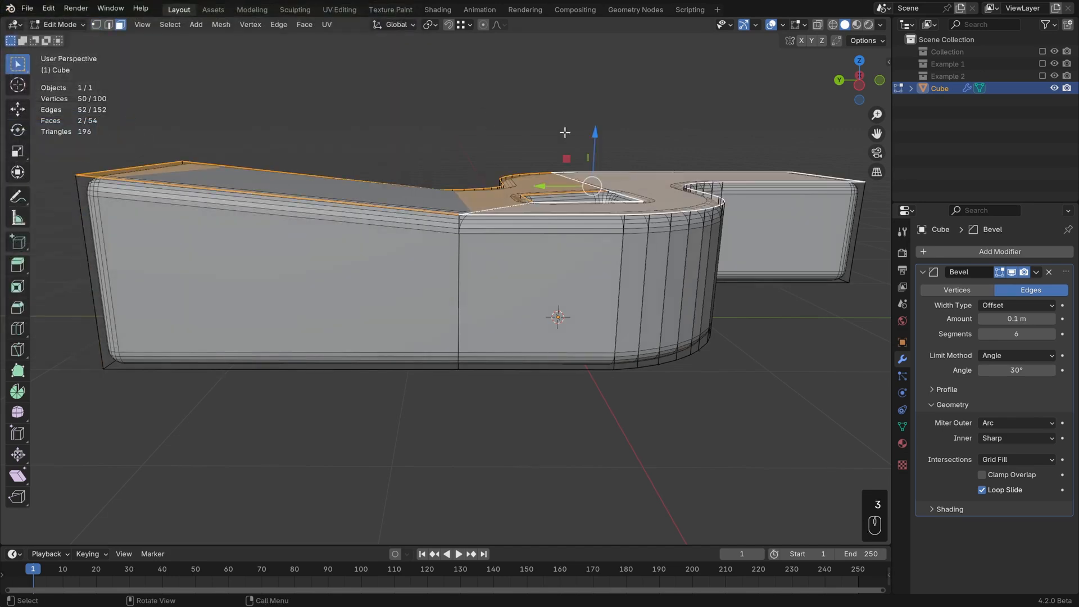
pyautogui.rightClick(507, 115)
pyautogui.moveTo(490, 100)
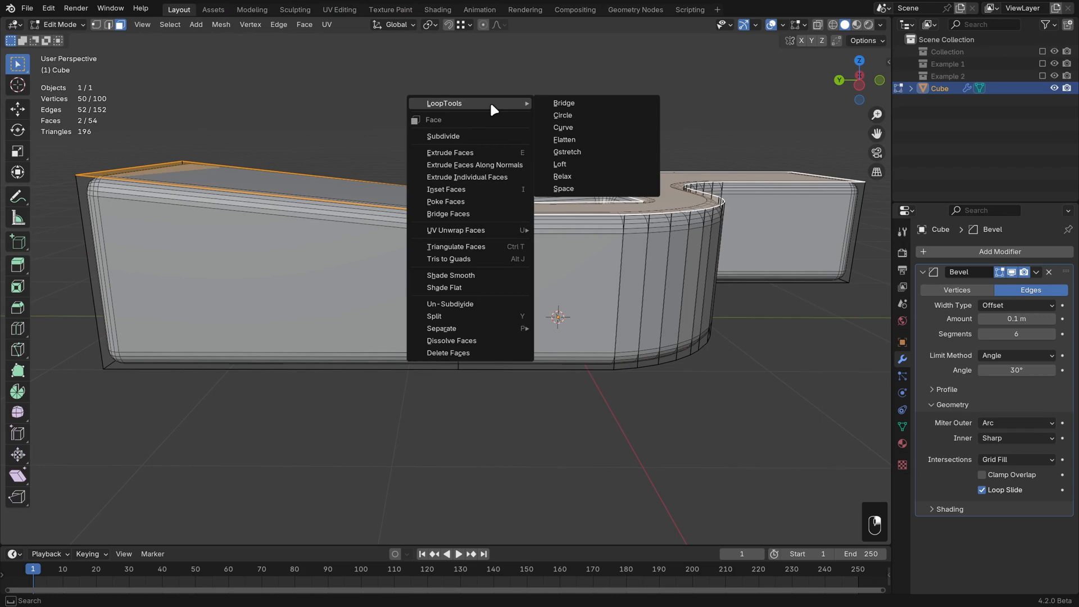
pyautogui.click(572, 139)
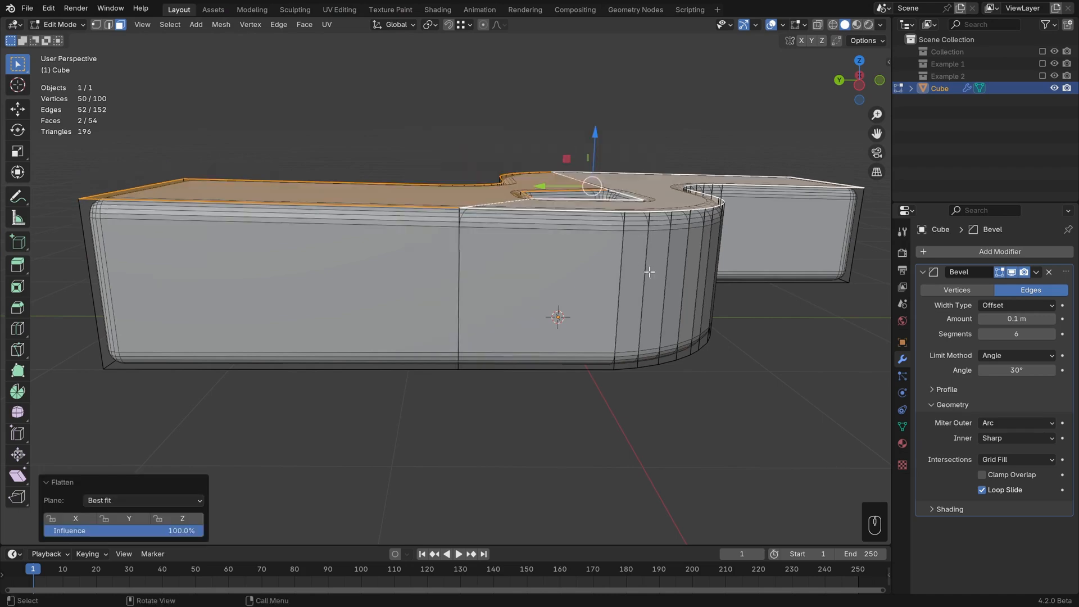
# Step: Trackball-rotate the selected faces about -20.1° and -5.16°
pyautogui.scroll(-3, 650, 272)
pyautogui.press('r')
pyautogui.press('r')
pyautogui.click(760, 272)
pyautogui.moveTo(634, 284); pyautogui.dragTo(711, 283, button='middle')
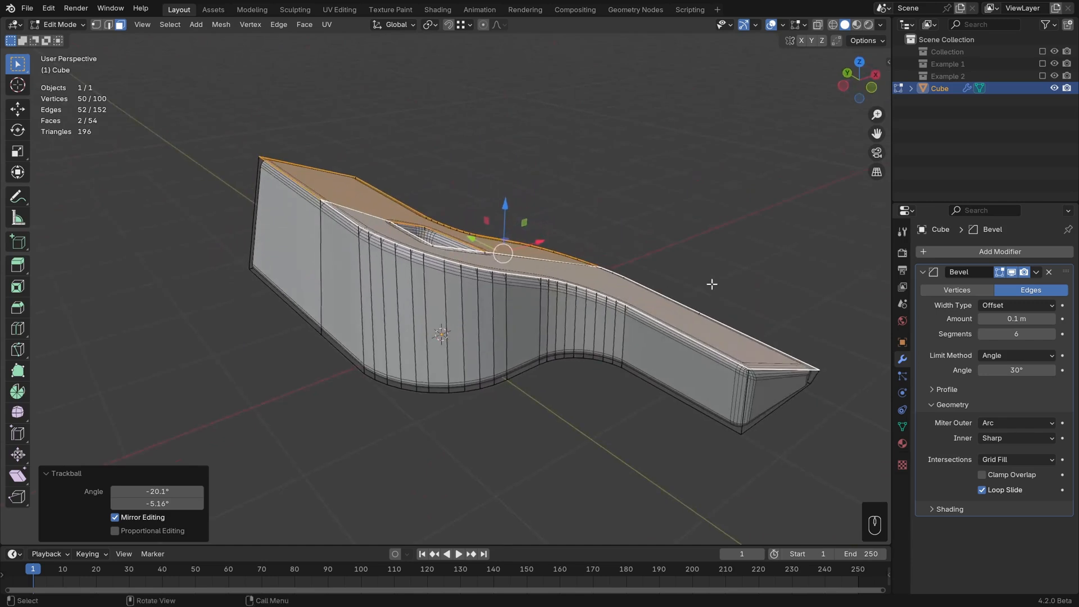
# Step: Undo the rotation, the flattening and the face selection
pyautogui.hotkey('ctrl', 'z')
pyautogui.hotkey('ctrl', 'z')
pyautogui.hotkey('ctrl', 'z')
pyautogui.hotkey('ctrl', 'z')
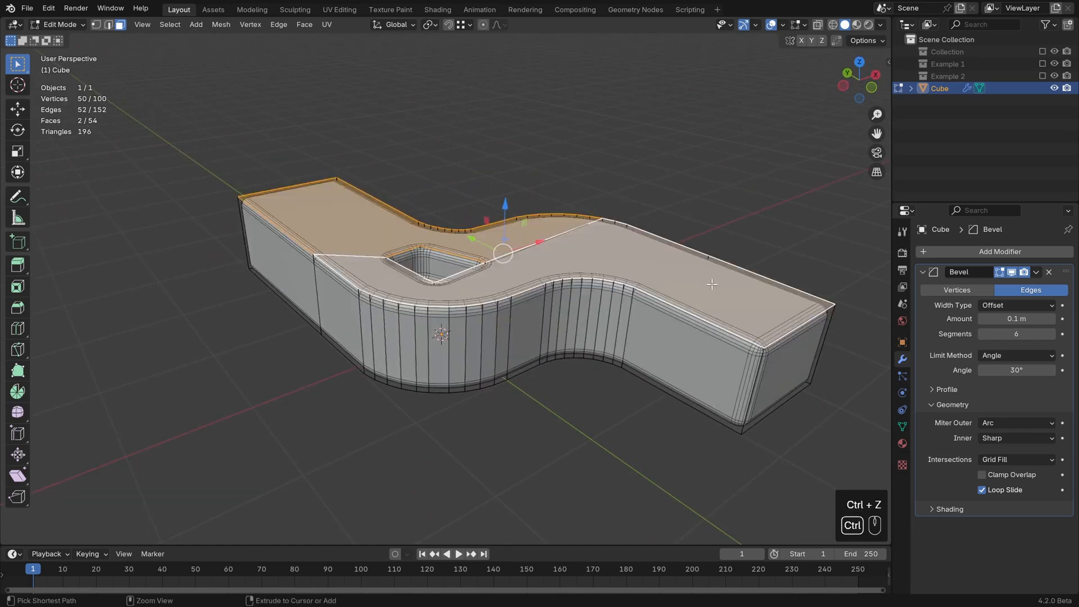
pyautogui.hotkey('ctrl', 'z')
pyautogui.hotkey('ctrl', 'z')
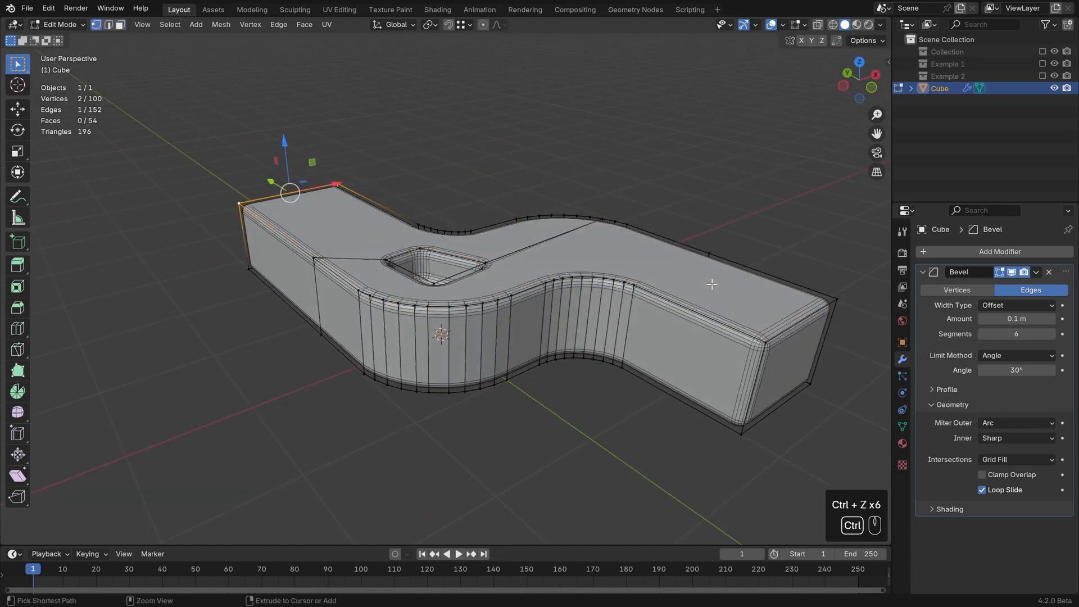
# Step: Orbit around the four circle meshes to examine how each one is filled
pyautogui.moveTo(711, 284); pyautogui.dragTo(747, 295, button='middle')
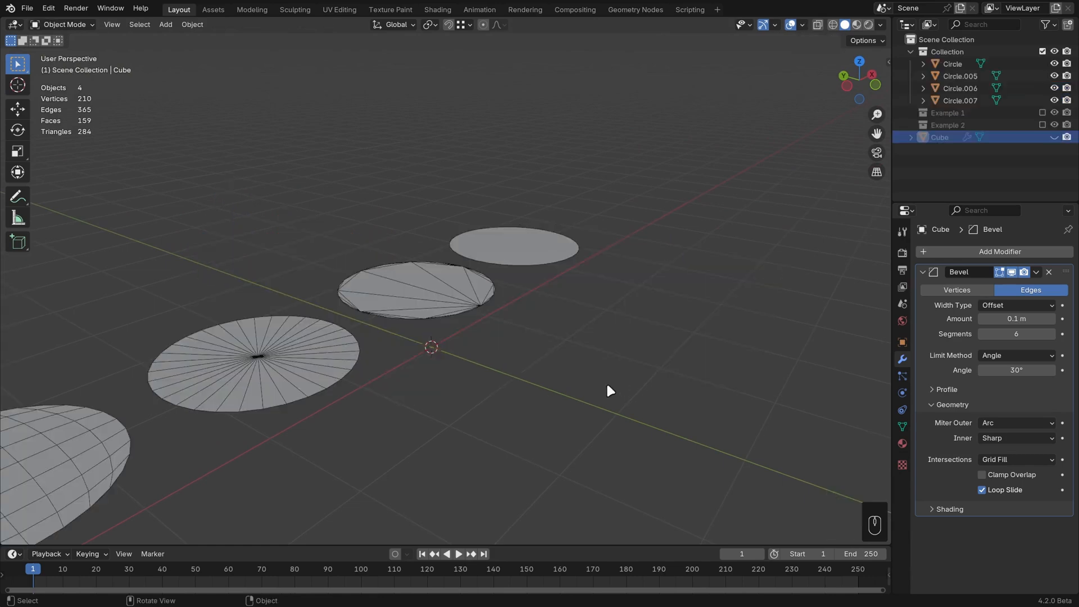
pyautogui.moveTo(607, 390); pyautogui.dragTo(433, 390, button='middle')
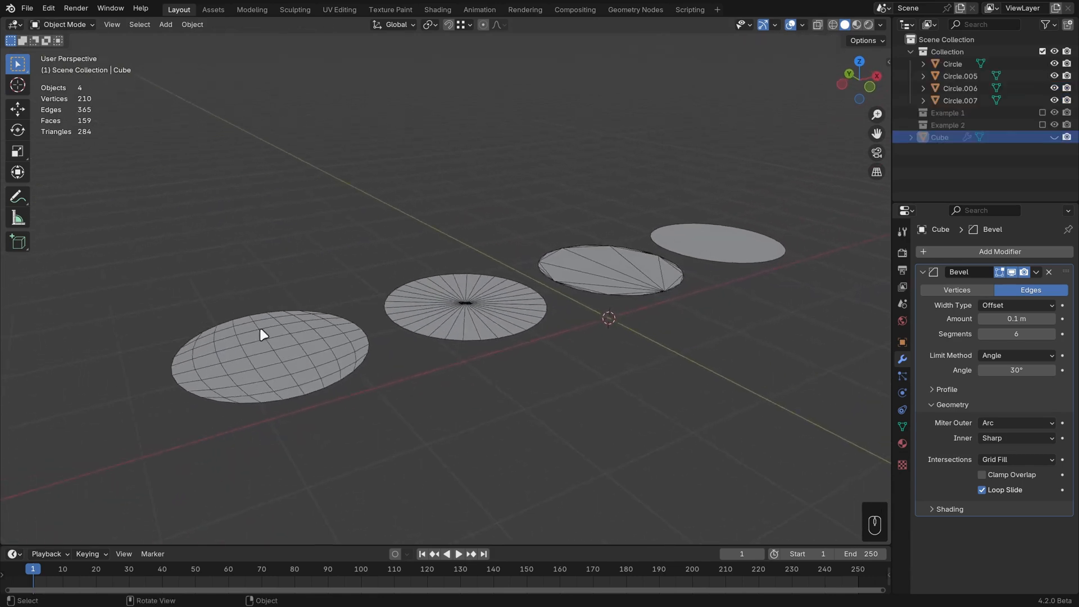
pyautogui.moveTo(260, 332); pyautogui.dragTo(303, 407, button='middle')
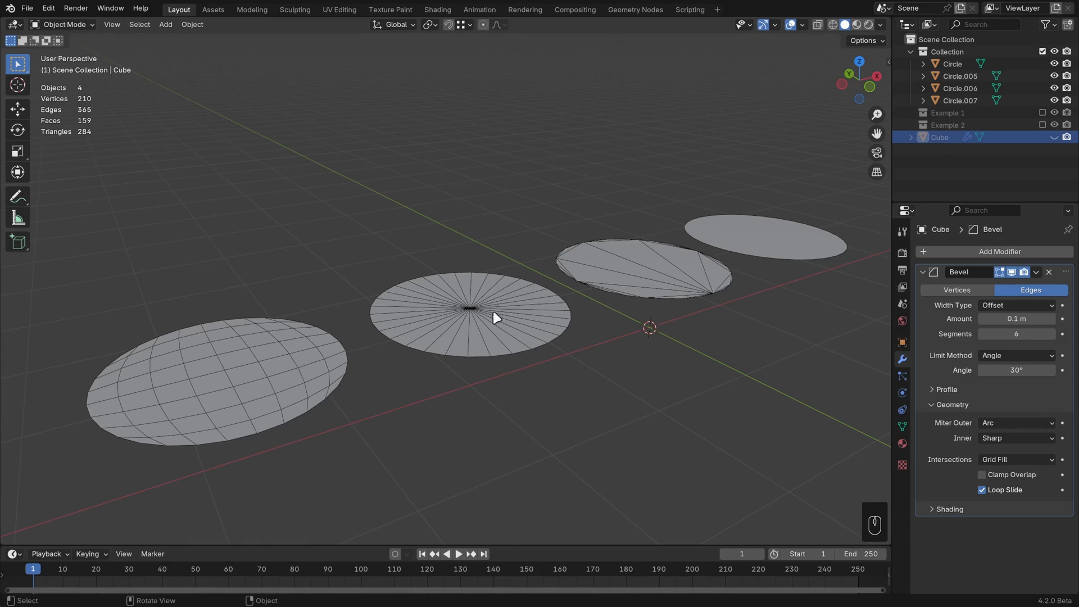
pyautogui.keyDown('shift'); pyautogui.moveTo(588, 305); pyautogui.dragTo(583, 331, button='middle'); pyautogui.keyUp('shift')
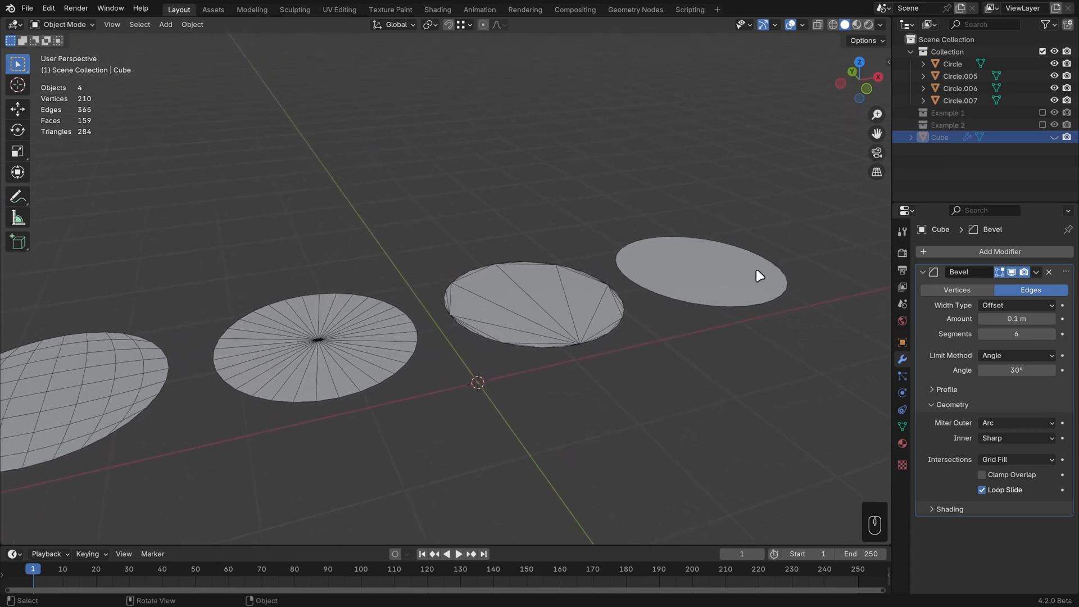
pyautogui.keyDown('shift'); pyautogui.moveTo(758, 275); pyautogui.dragTo(666, 276, button='middle'); pyautogui.keyUp('shift')
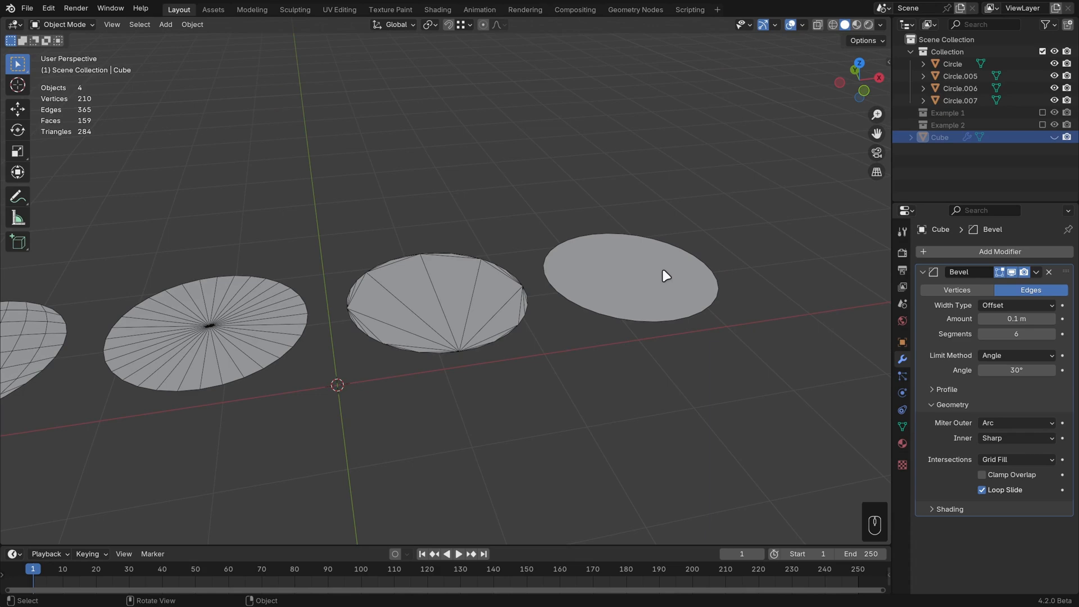